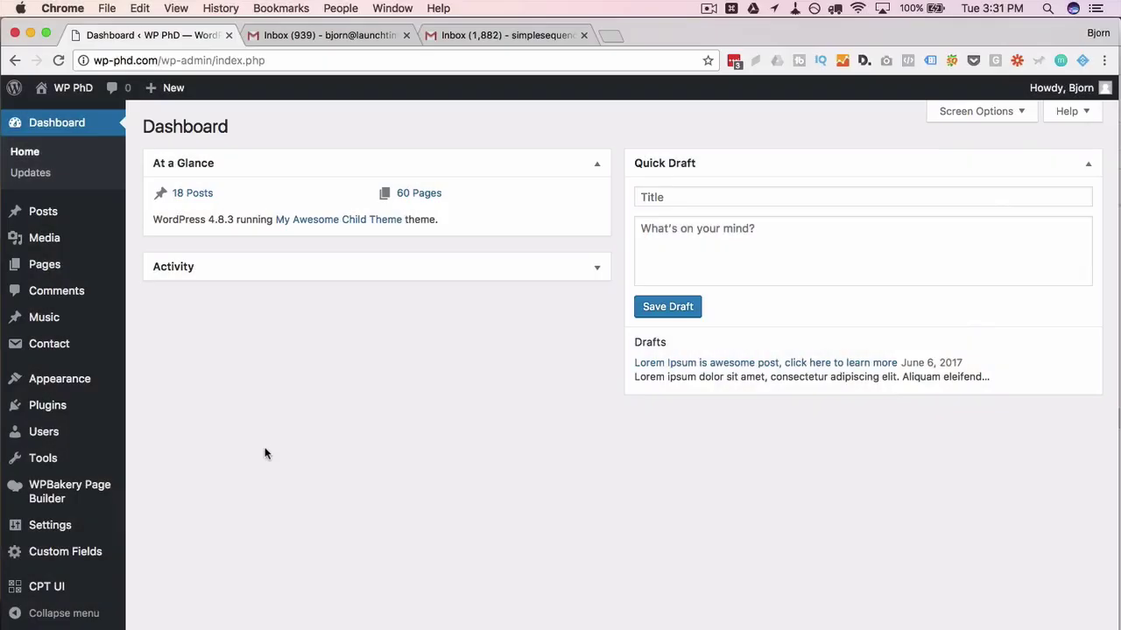
# Open Basic Form 1 for editing from the Contact Forms list
pyautogui.moveTo(70, 348)
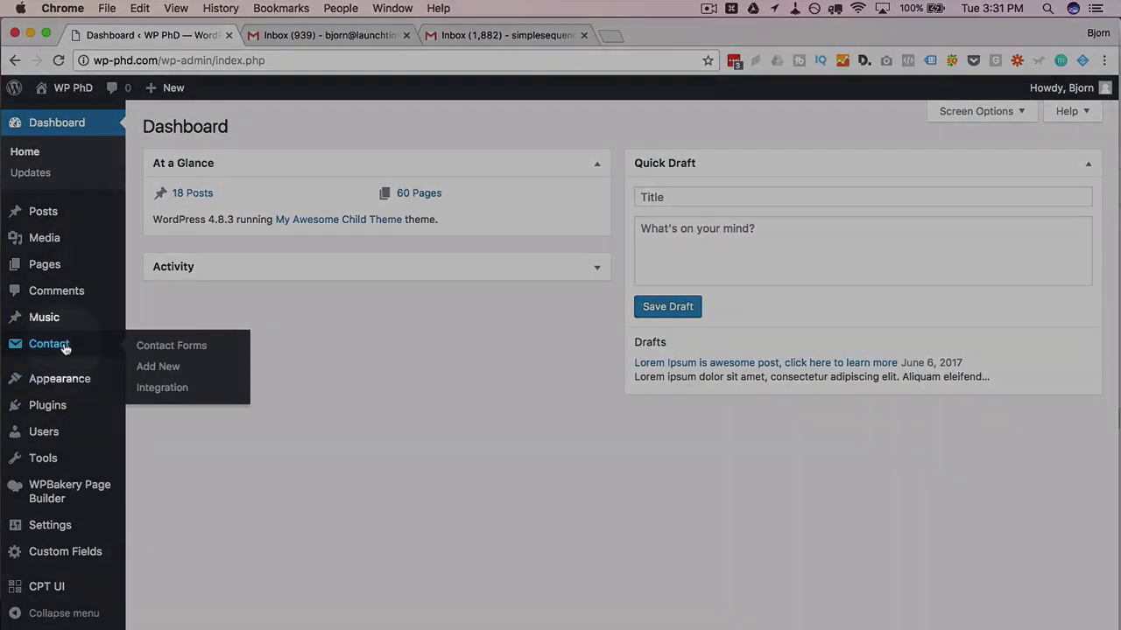
pyautogui.click(186, 351)
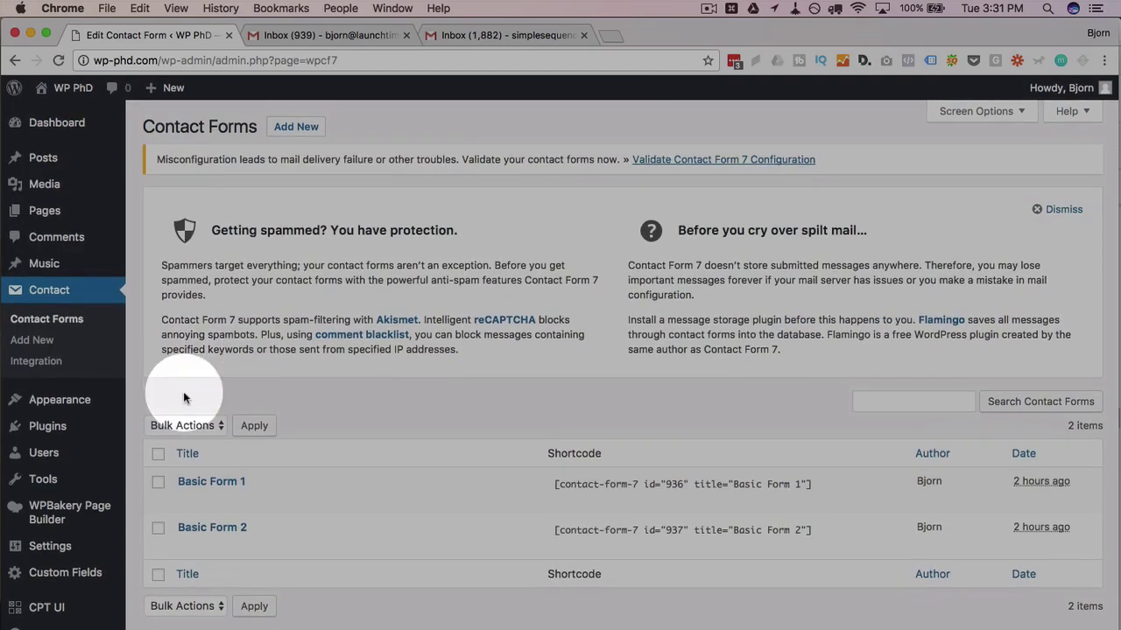
pyautogui.click(186, 500)
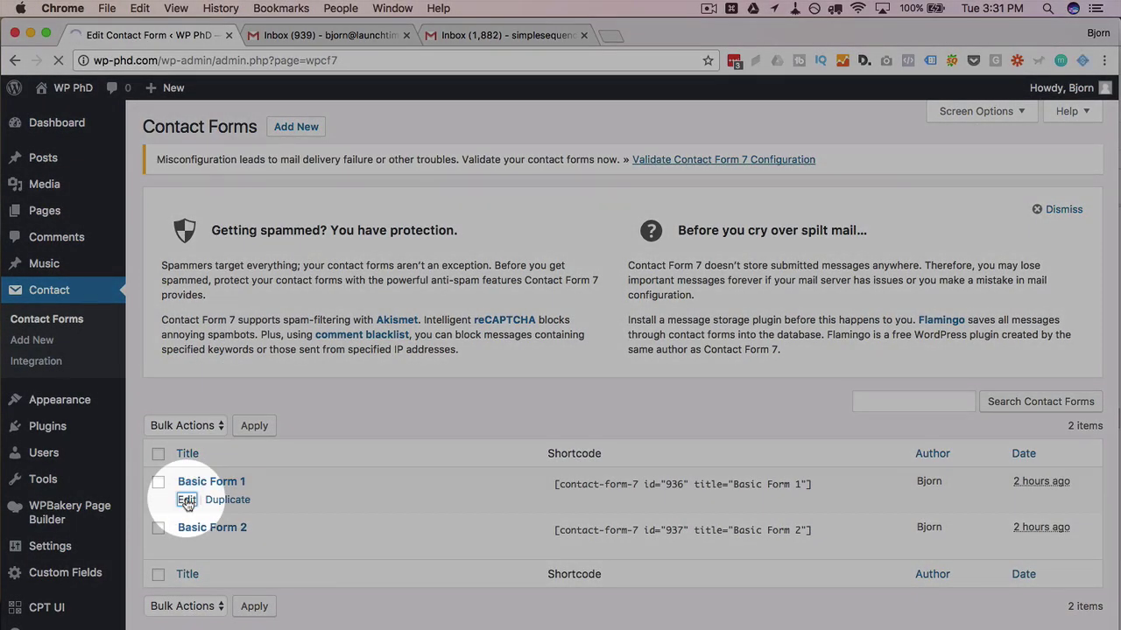
# Duplicate the Your Message label block onto a new line above the Send button
pyautogui.scroll(-5, 185, 500)
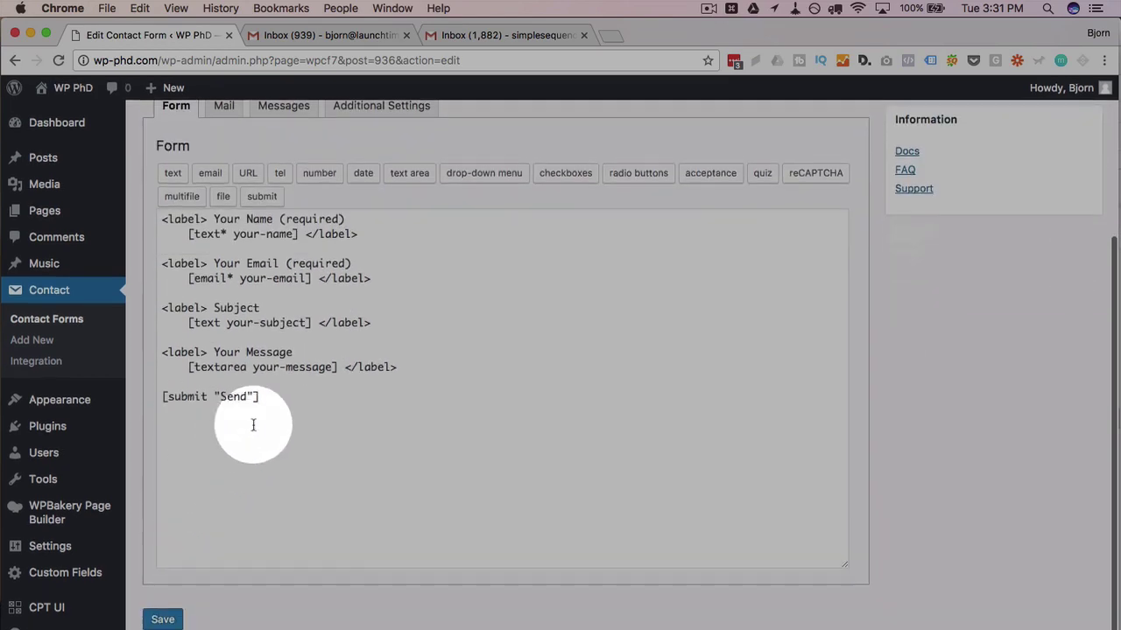
pyautogui.click(425, 367)
pyautogui.press('Return')
pyautogui.press('Return')
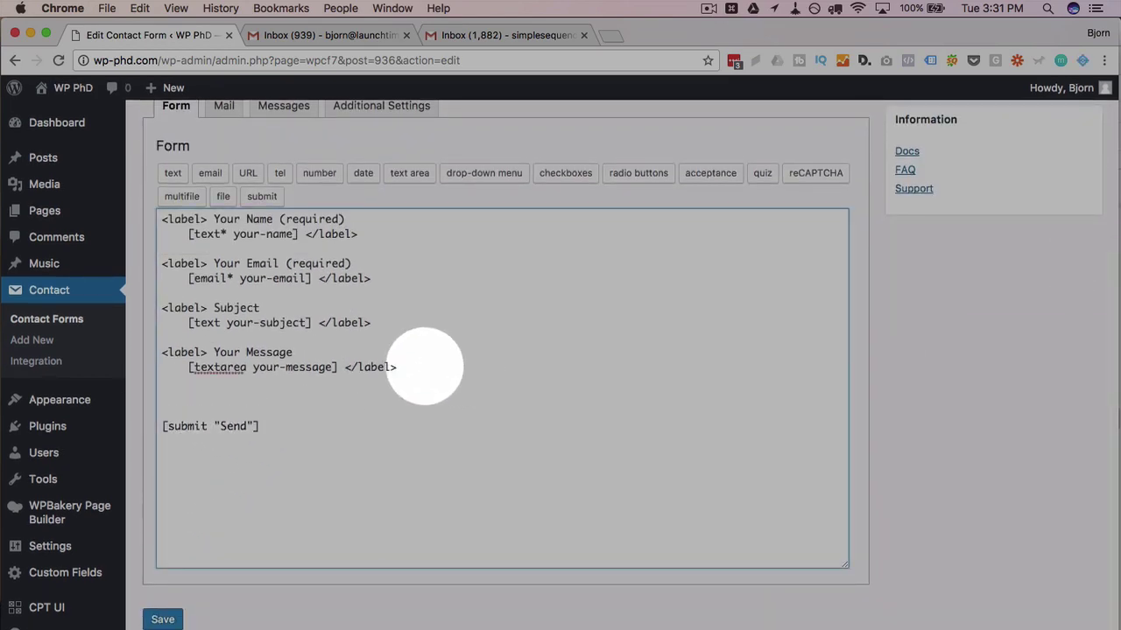
pyautogui.moveTo(452, 368); pyautogui.dragTo(159, 353)
pyautogui.press('super+c')
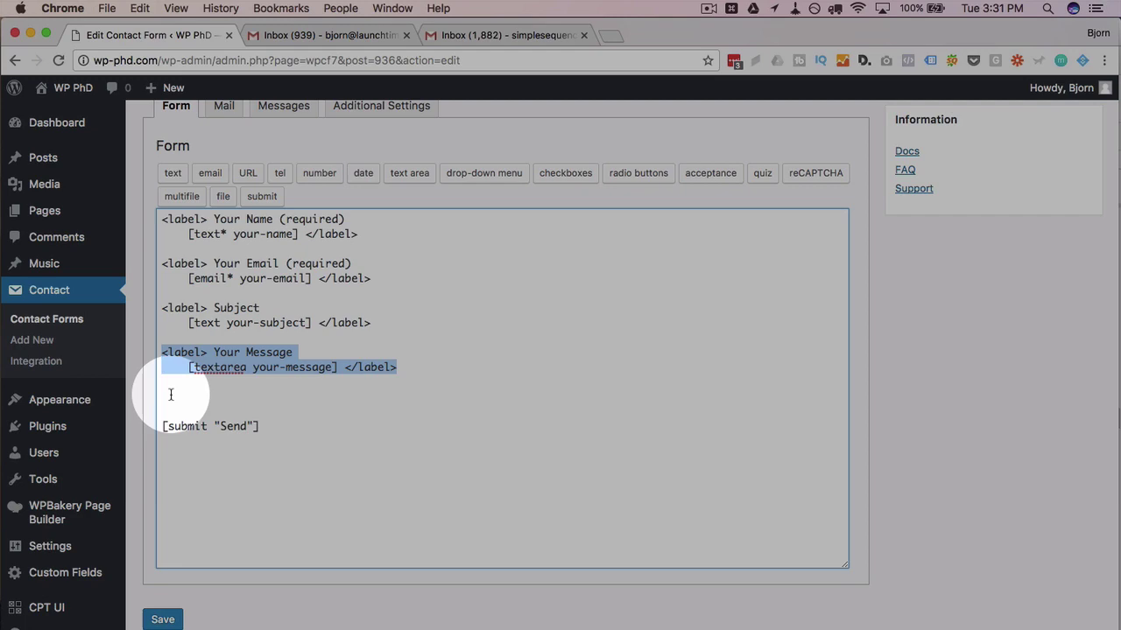
pyautogui.click(171, 395)
pyautogui.press('super+v')
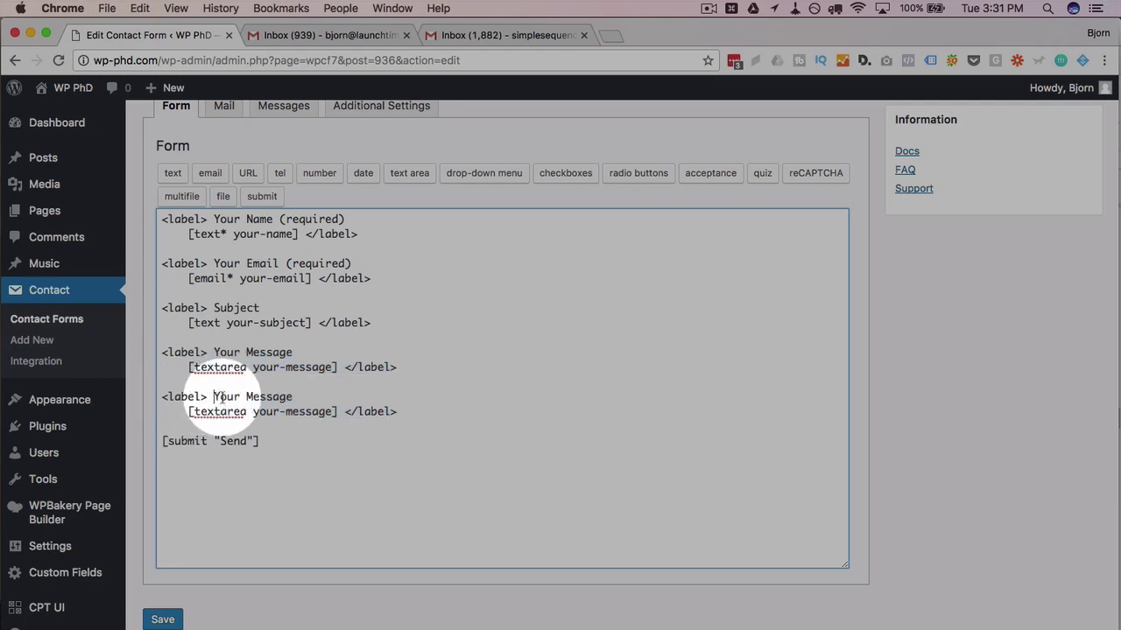
# Retitle the copied block 'Who do you want to send to?' and delete its textarea tag
pyautogui.moveTo(213, 397); pyautogui.dragTo(296, 397)
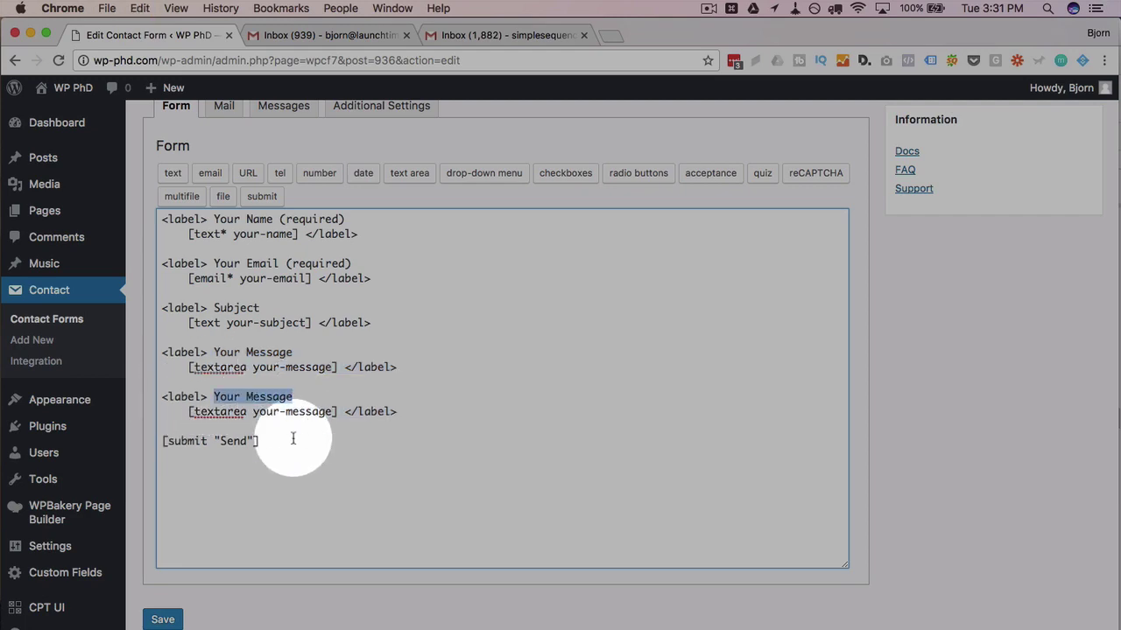
pyautogui.write('Who do you ')
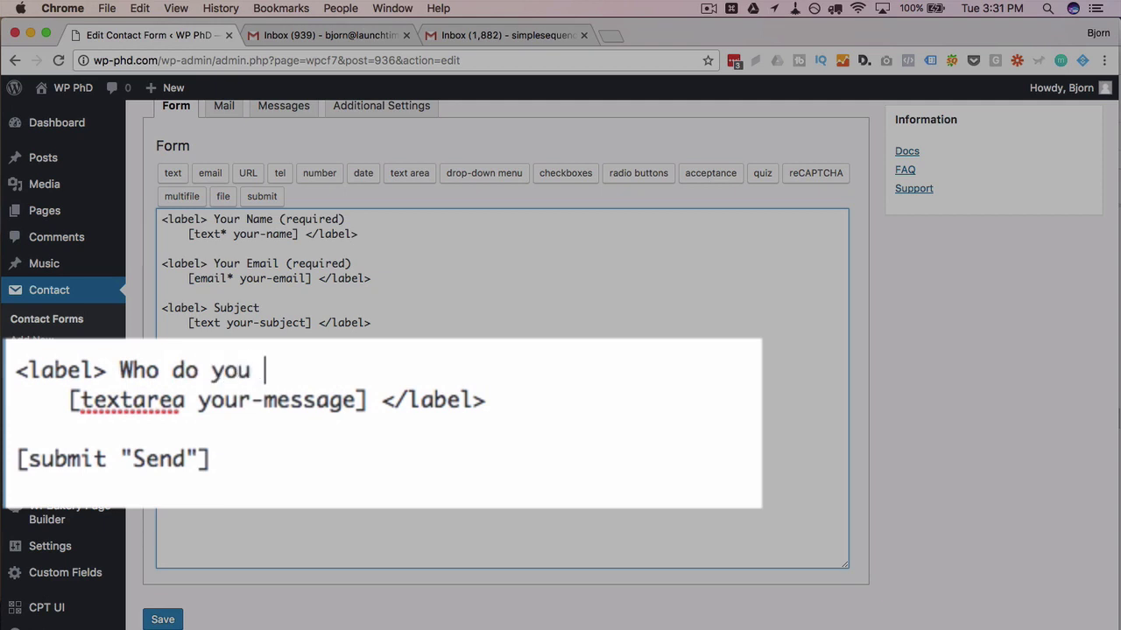
pyautogui.write('want to send to?')
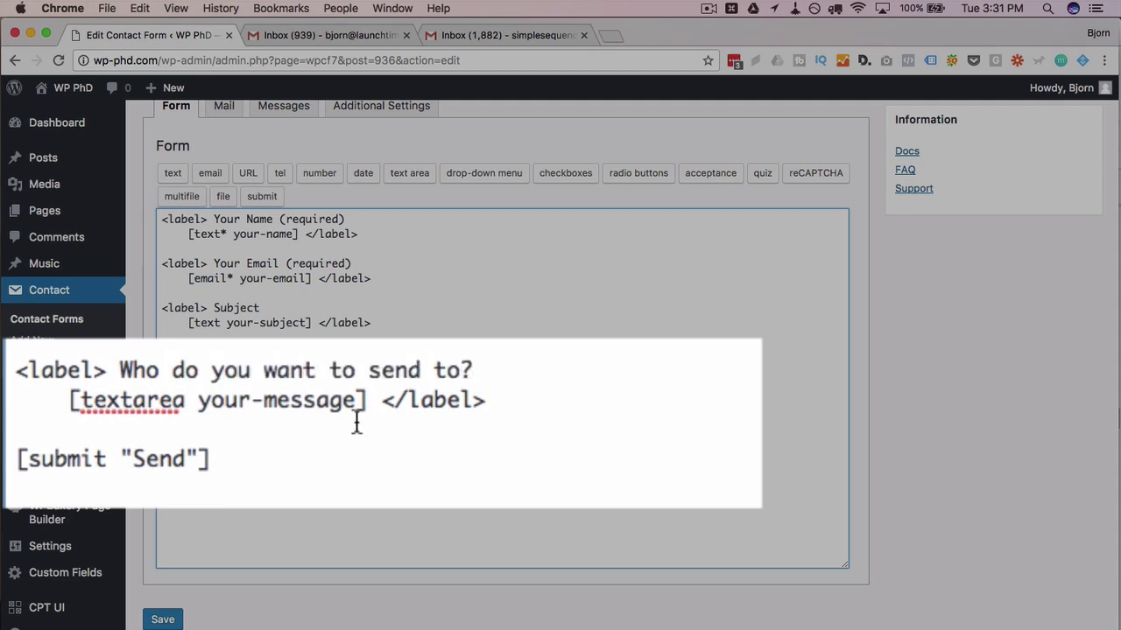
pyautogui.moveTo(366, 411); pyautogui.dragTo(72, 411)
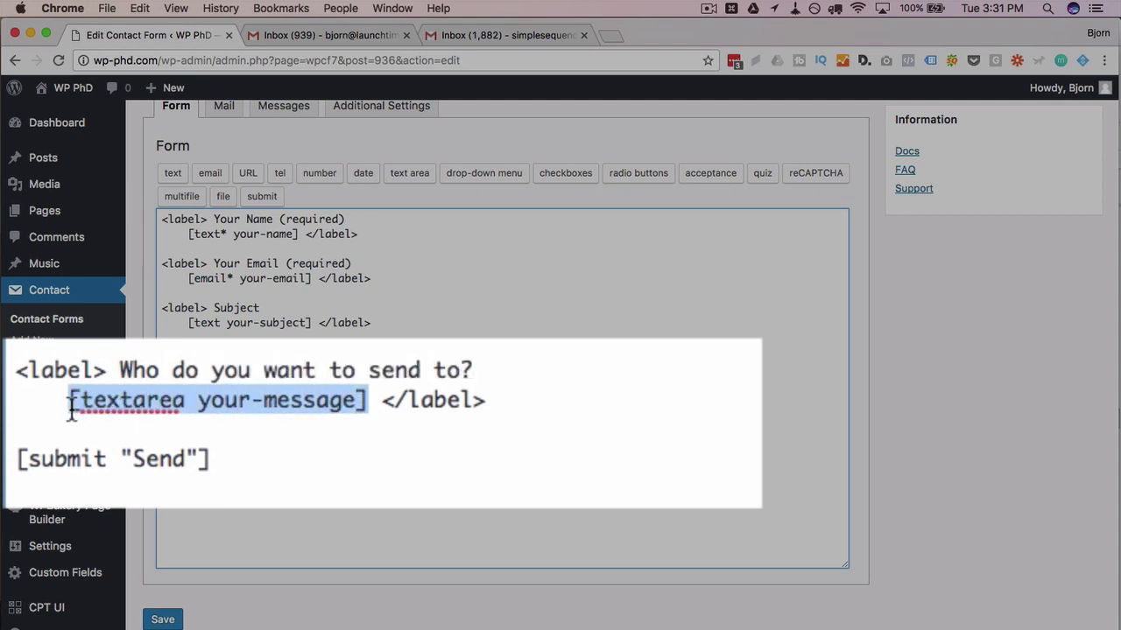
pyautogui.press('BackSpace')
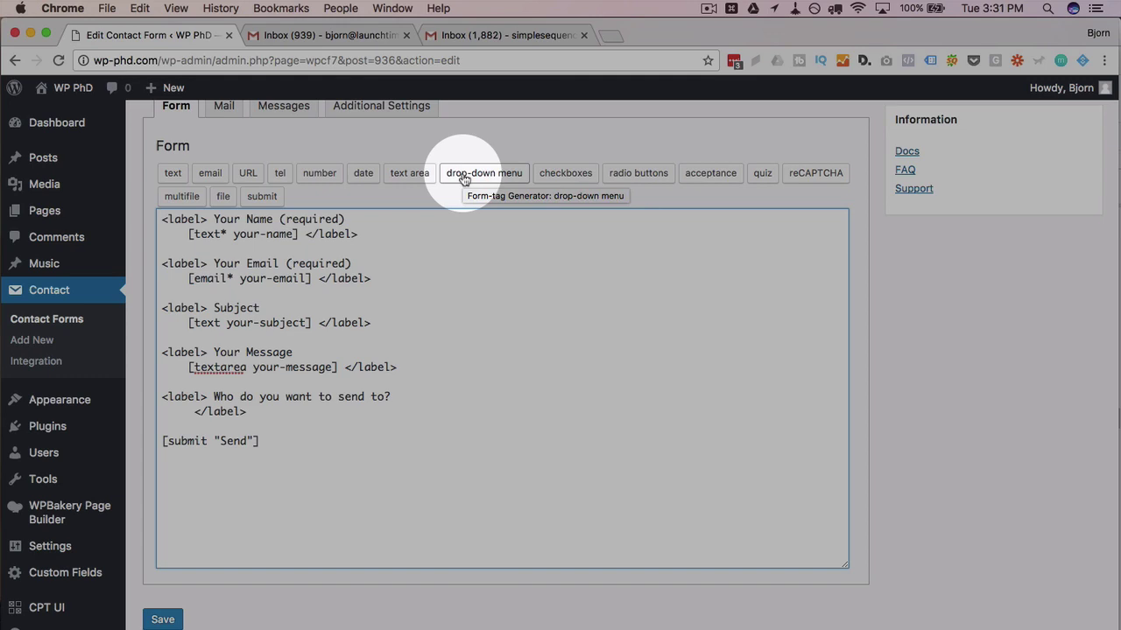
# Create a drop-down menu tag named 'recipient' and mark it as a required field
pyautogui.click(464, 180)
pyautogui.doubleClick(483, 286)
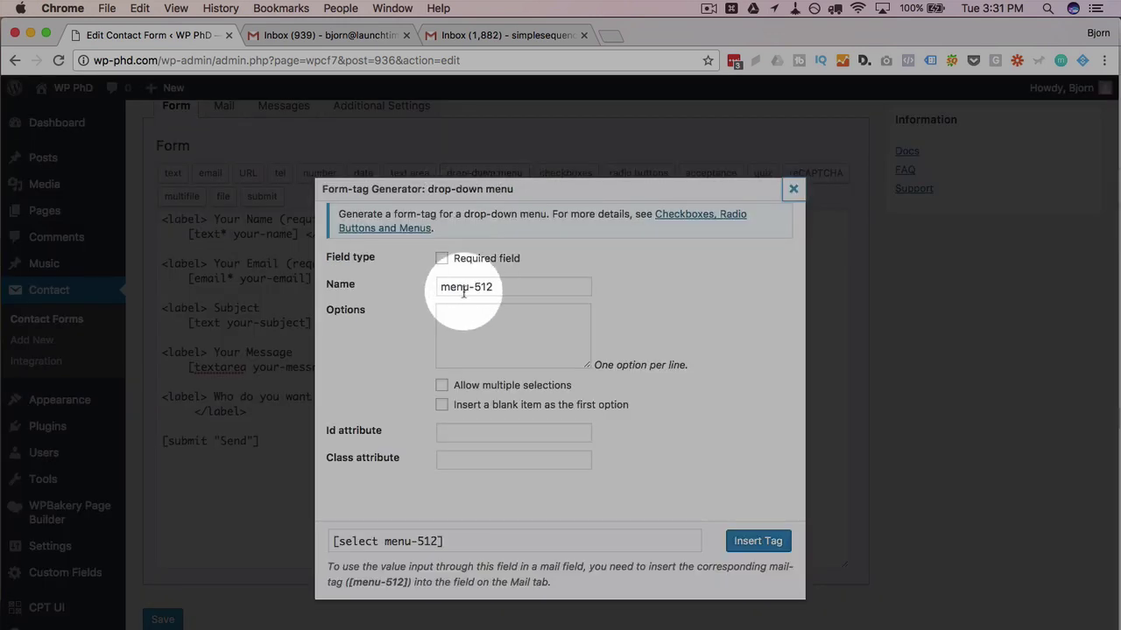
pyautogui.press('super+a')
pyautogui.write('recipe')
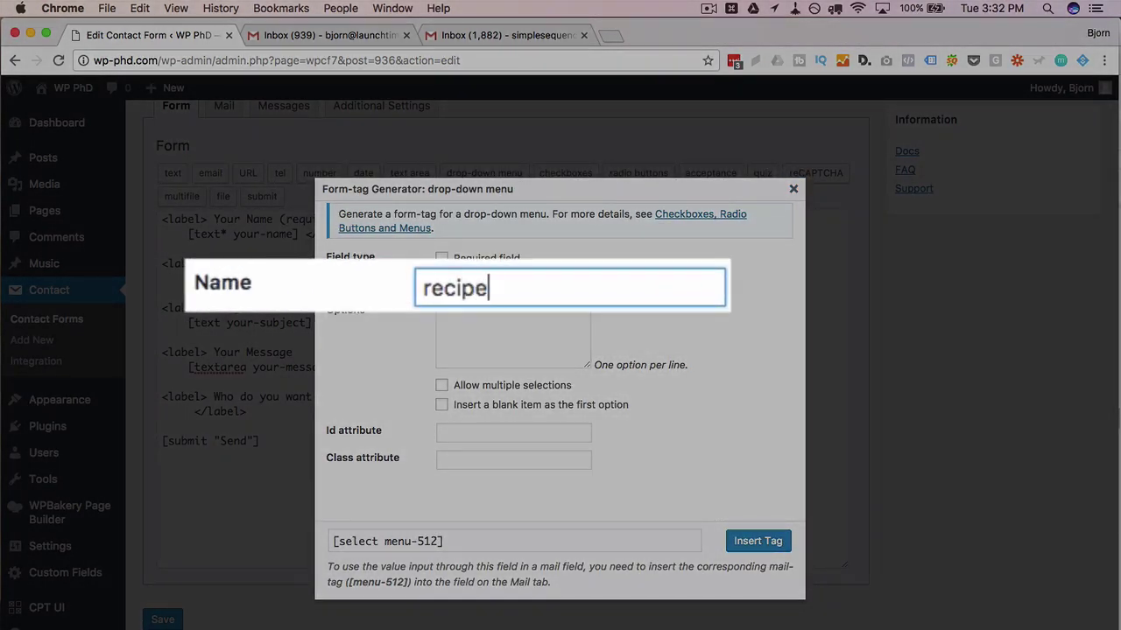
pyautogui.press('BackSpace')
pyautogui.write('ient')
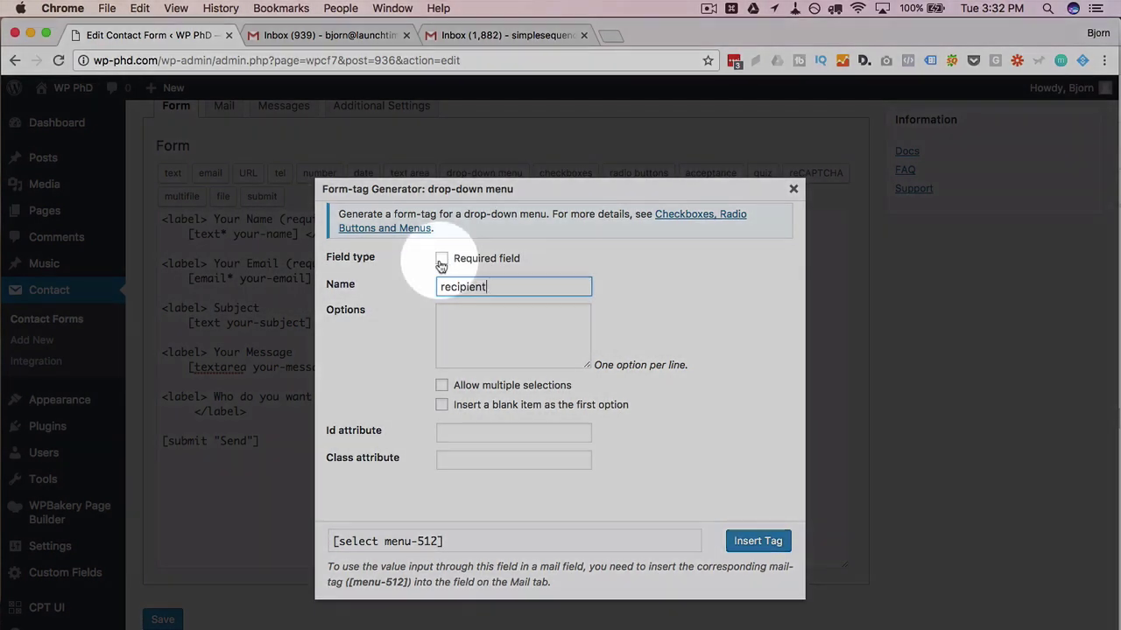
pyautogui.click(441, 258)
# Enter the options CEO, HR, Accounting and Janitor, then insert the tag into the form
pyautogui.click(462, 328)
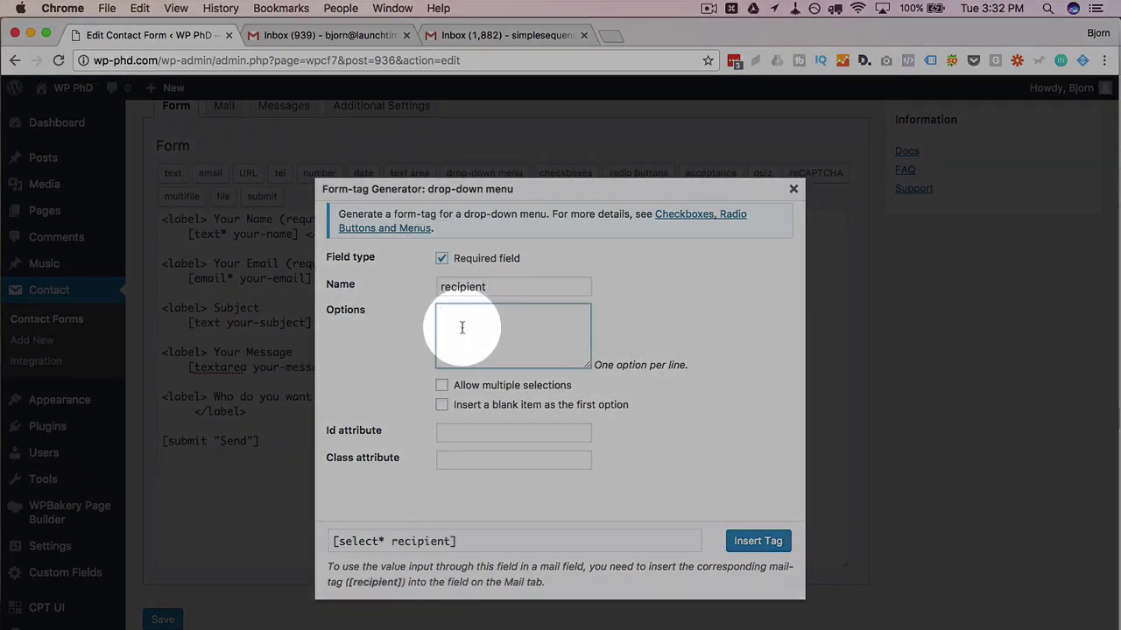
pyautogui.write('CEO')
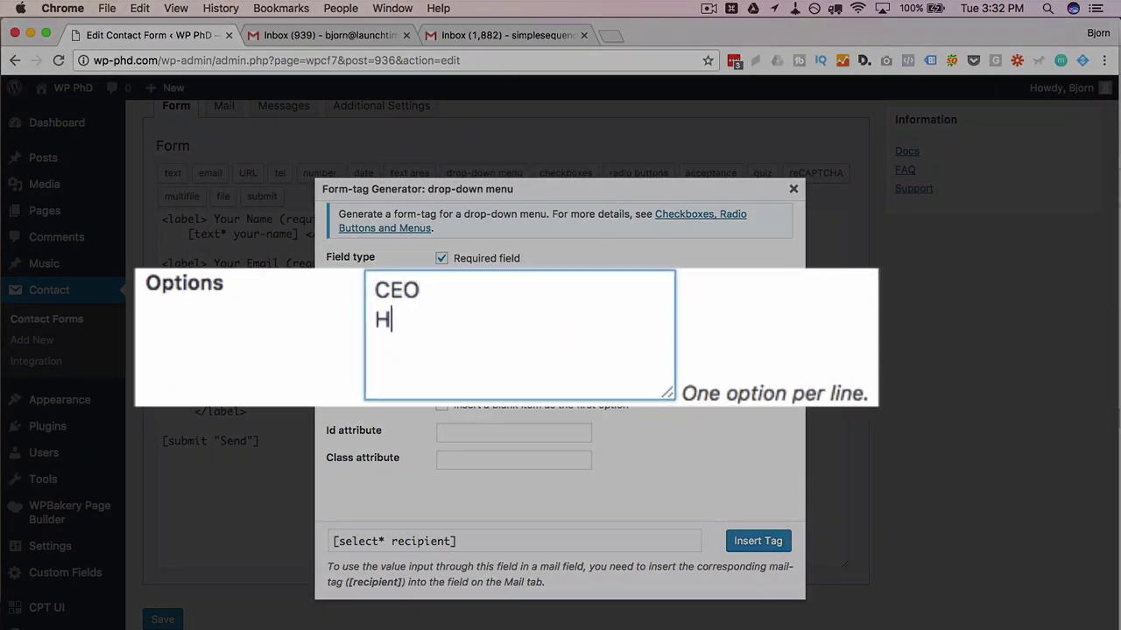
pyautogui.write(' HR Accounting')
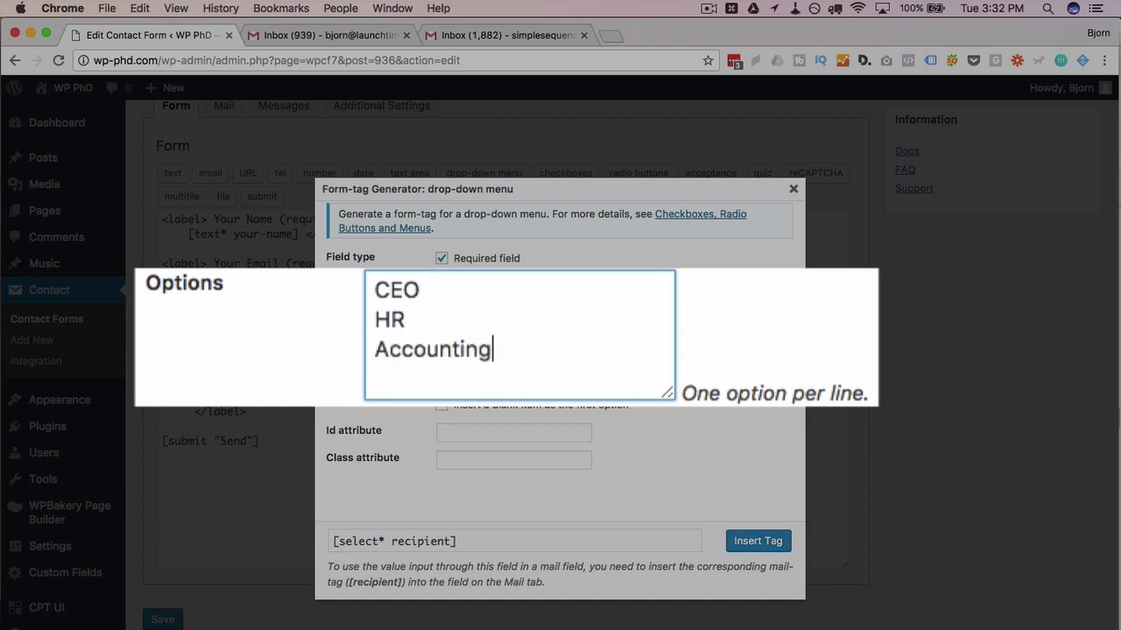
pyautogui.write(' Janitor')
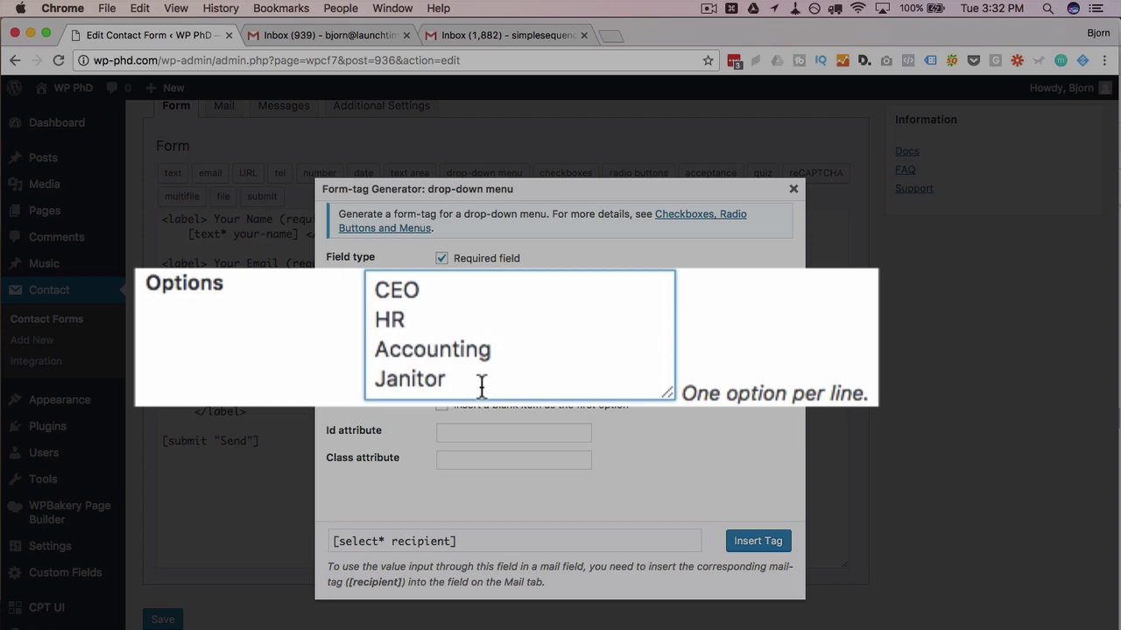
pyautogui.moveTo(481, 385); pyautogui.dragTo(375, 283)
pyautogui.click(413, 323)
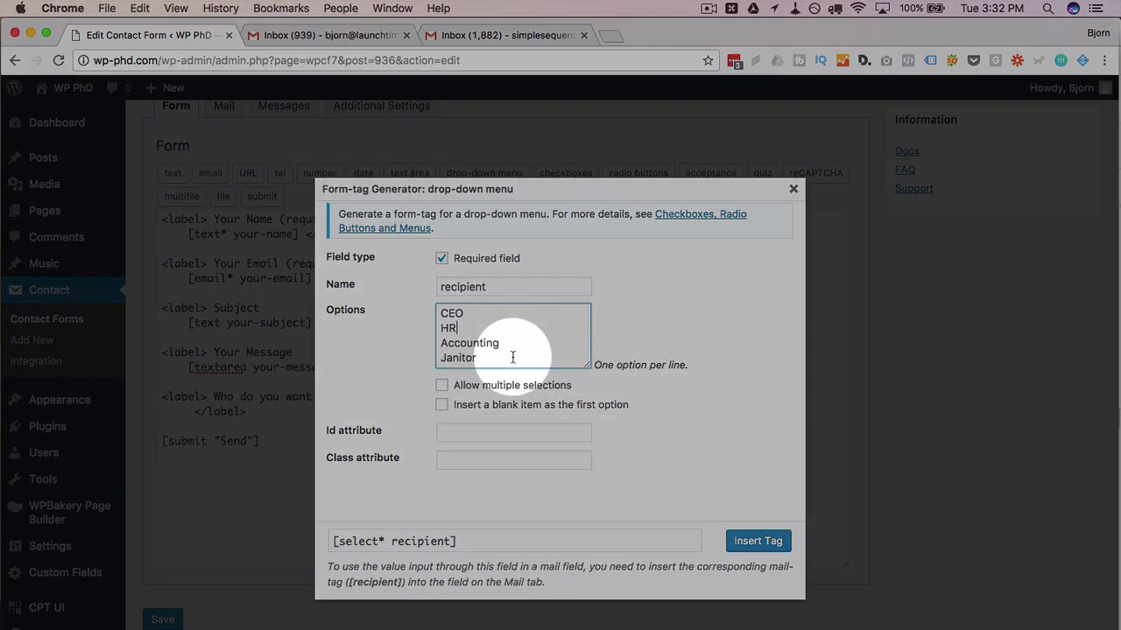
pyautogui.click(757, 540)
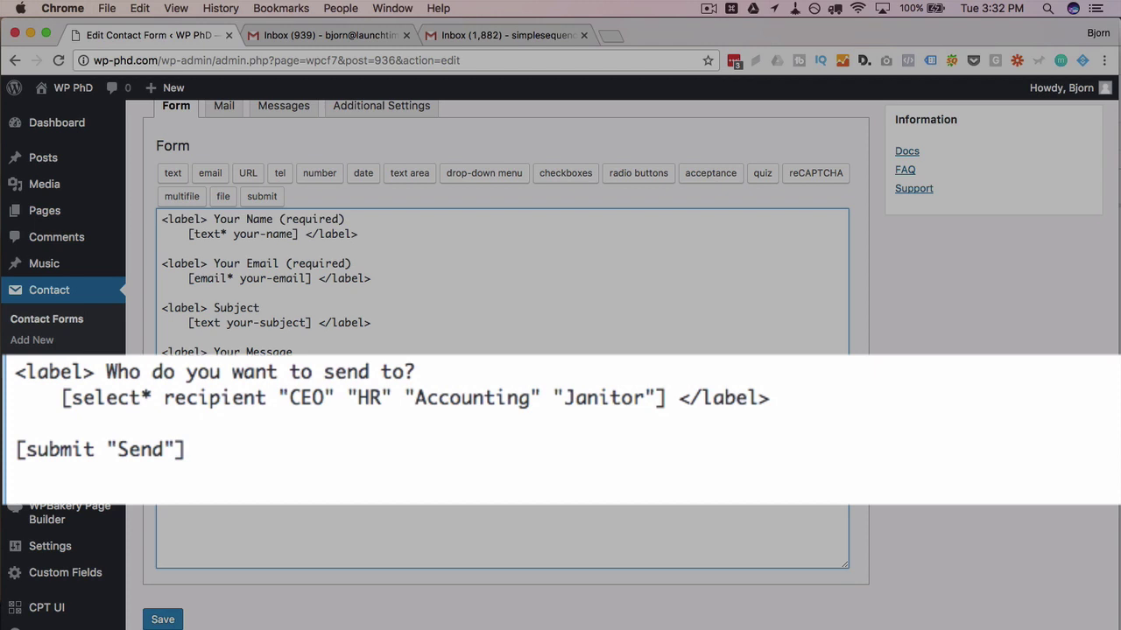
# Append an e-mail address after the CEO and HR options using the | separator
pyautogui.write('|')
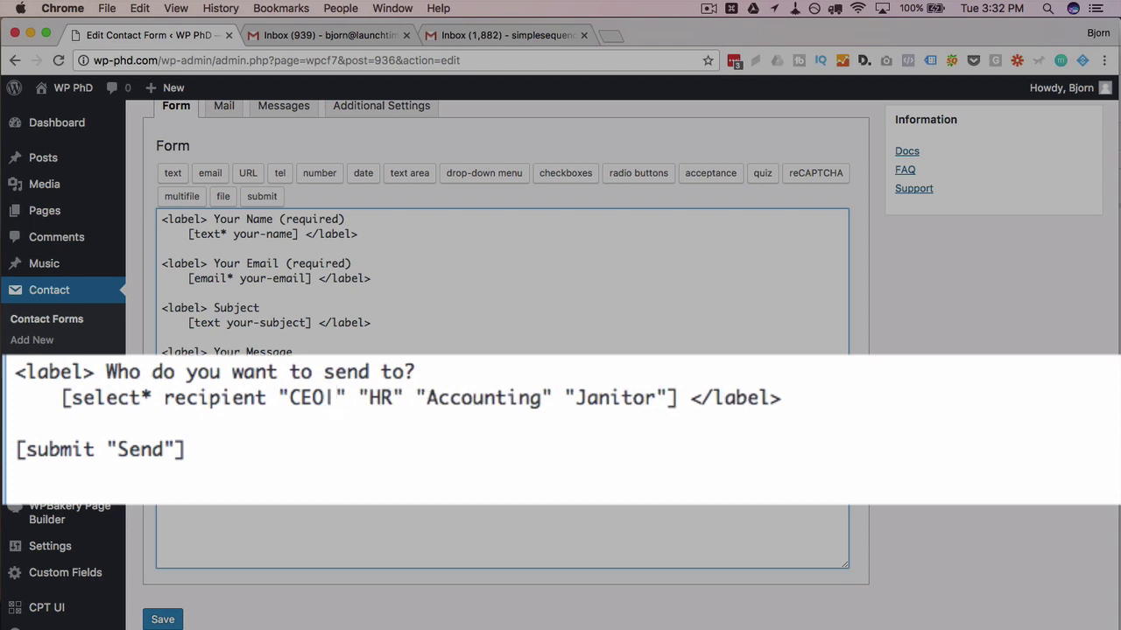
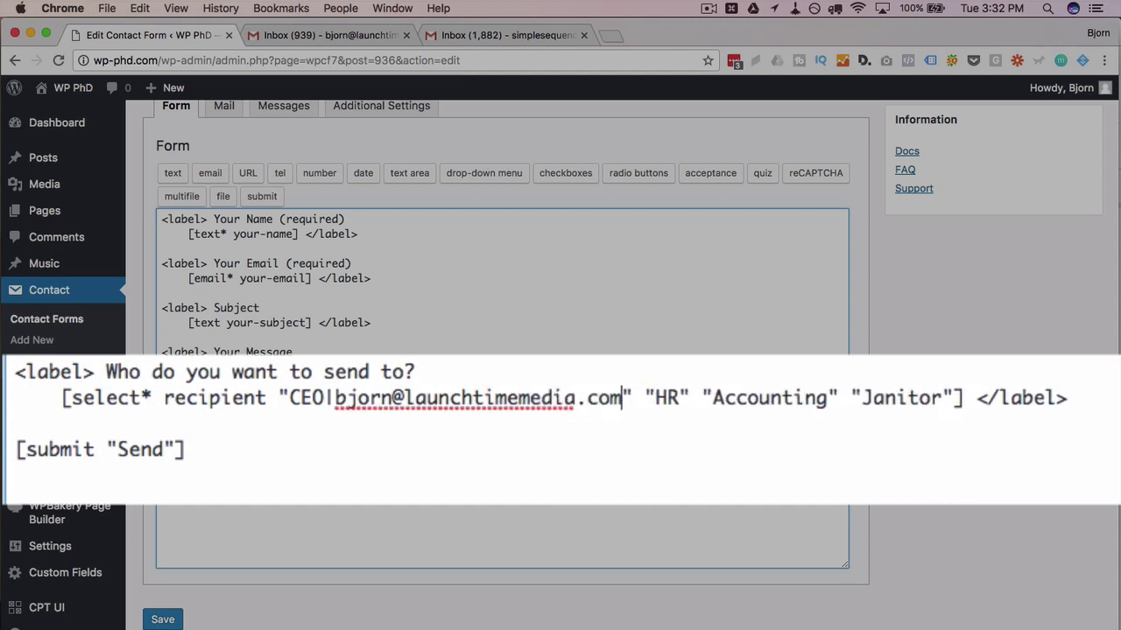
pyautogui.click(681, 398)
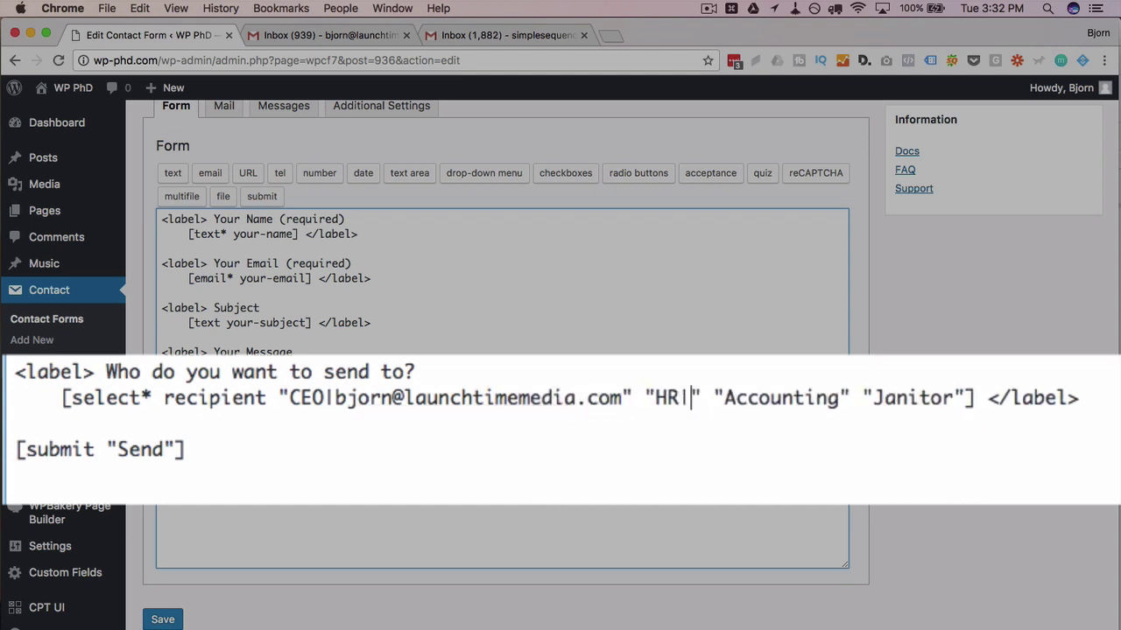
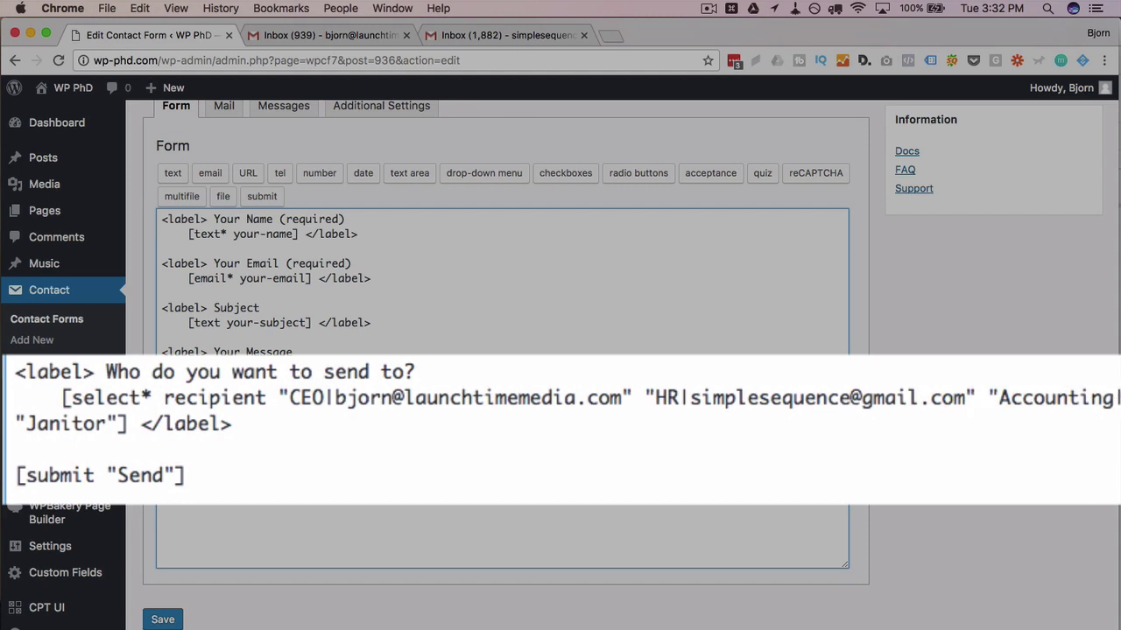
# Give Accounting and Janitor a test e-mail address, review the addresses, and save the form
pyautogui.write('test@test.com')
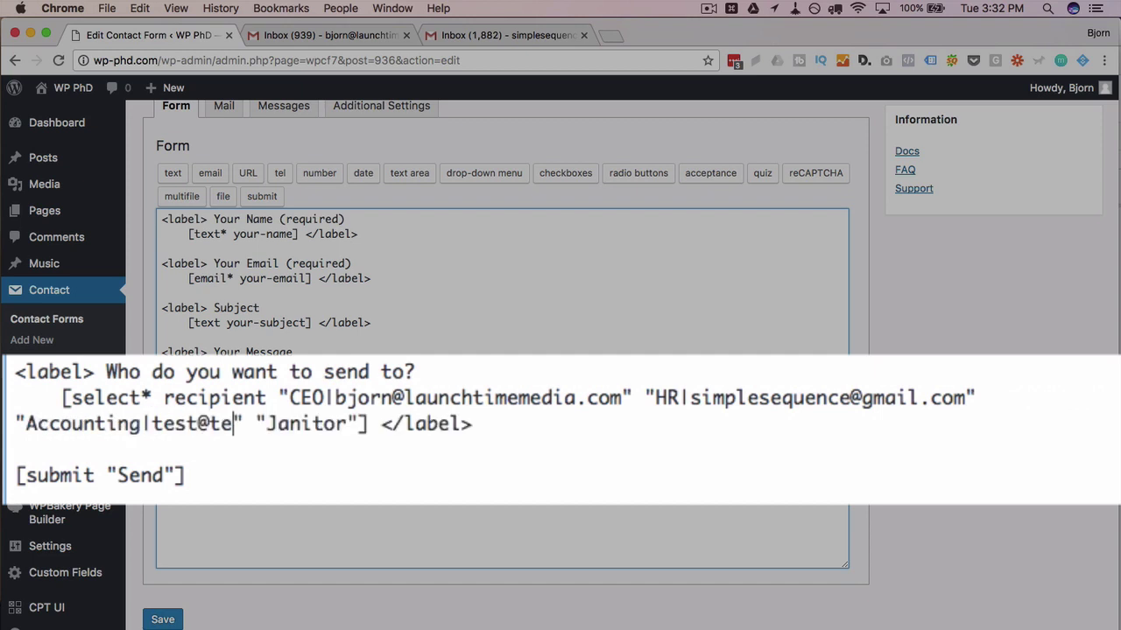
pyautogui.click(421, 427)
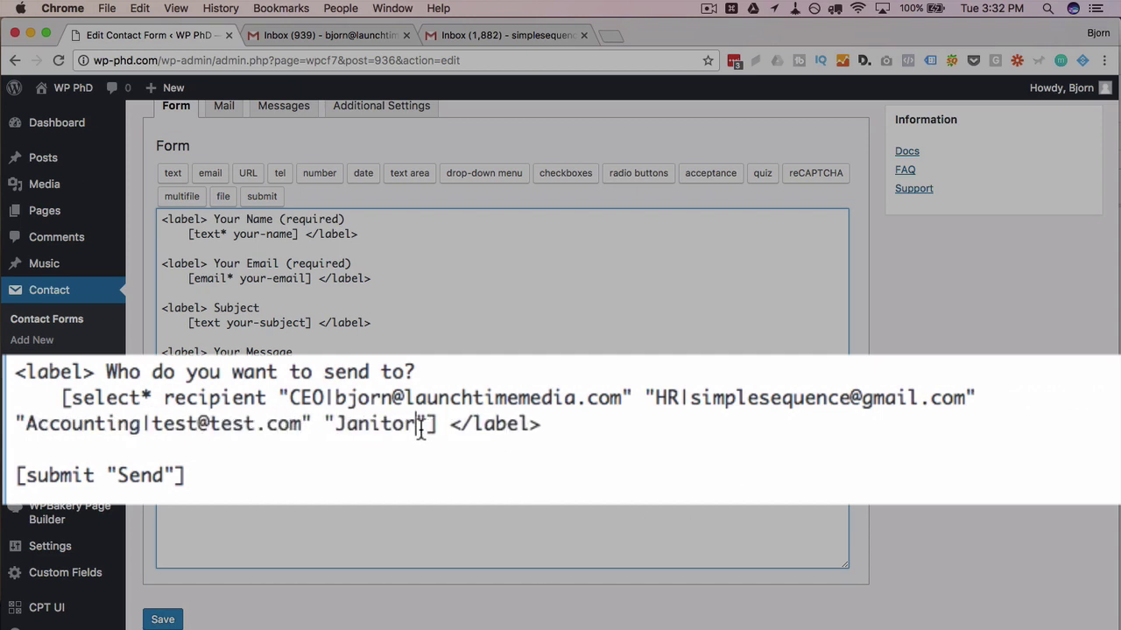
pyautogui.write('|test@test.com')
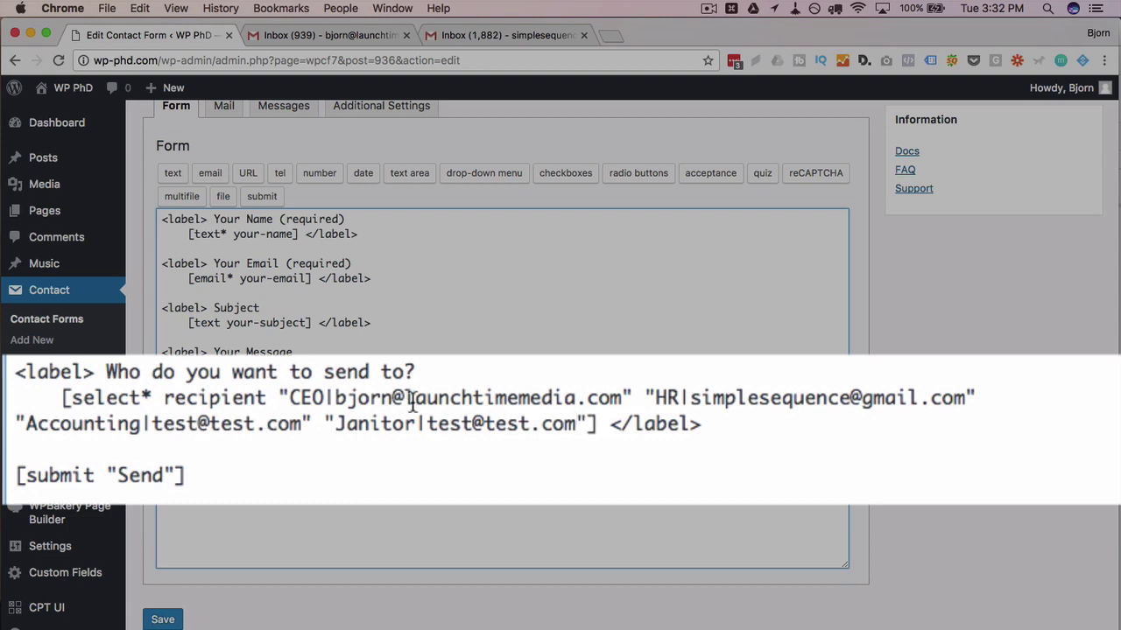
pyautogui.moveTo(335, 396); pyautogui.dragTo(621, 398)
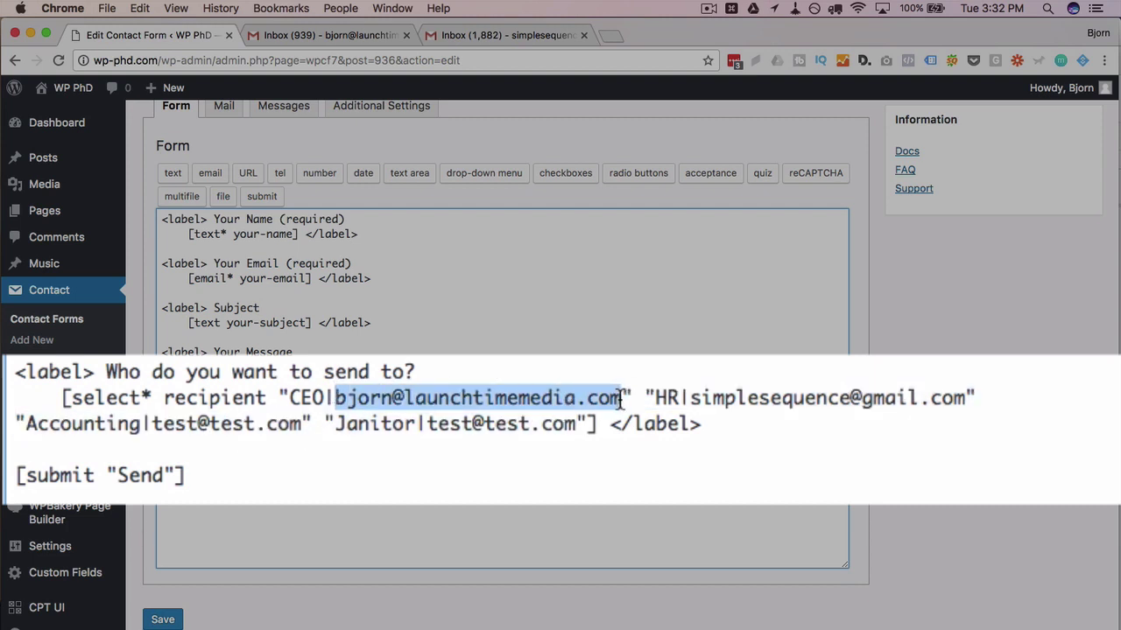
pyautogui.moveTo(689, 397); pyautogui.dragTo(957, 390)
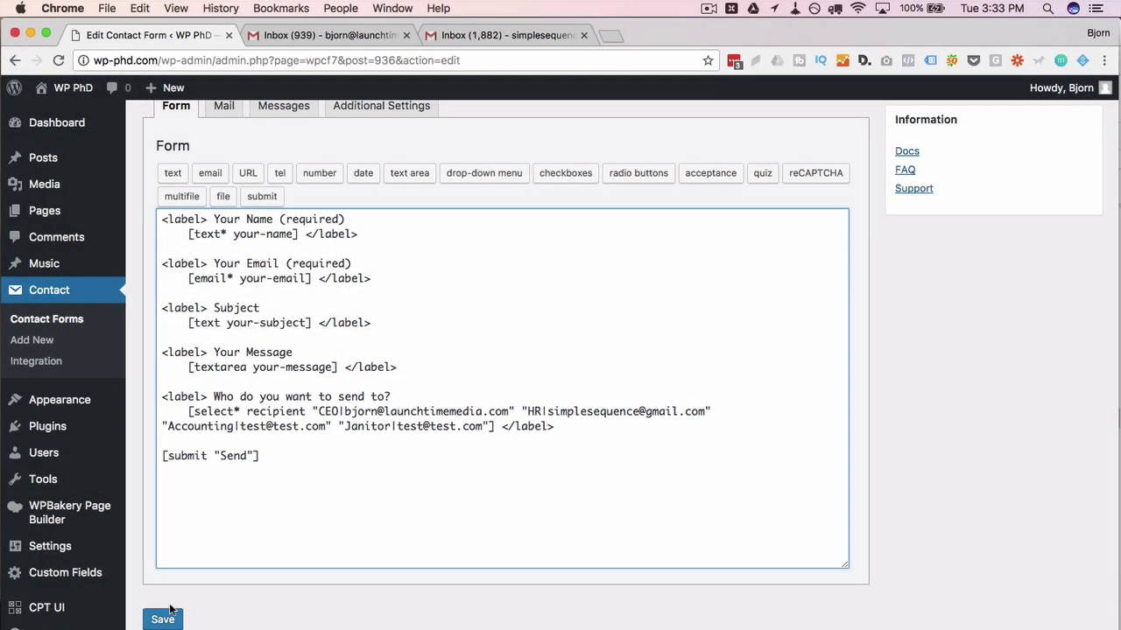
pyautogui.click(164, 619)
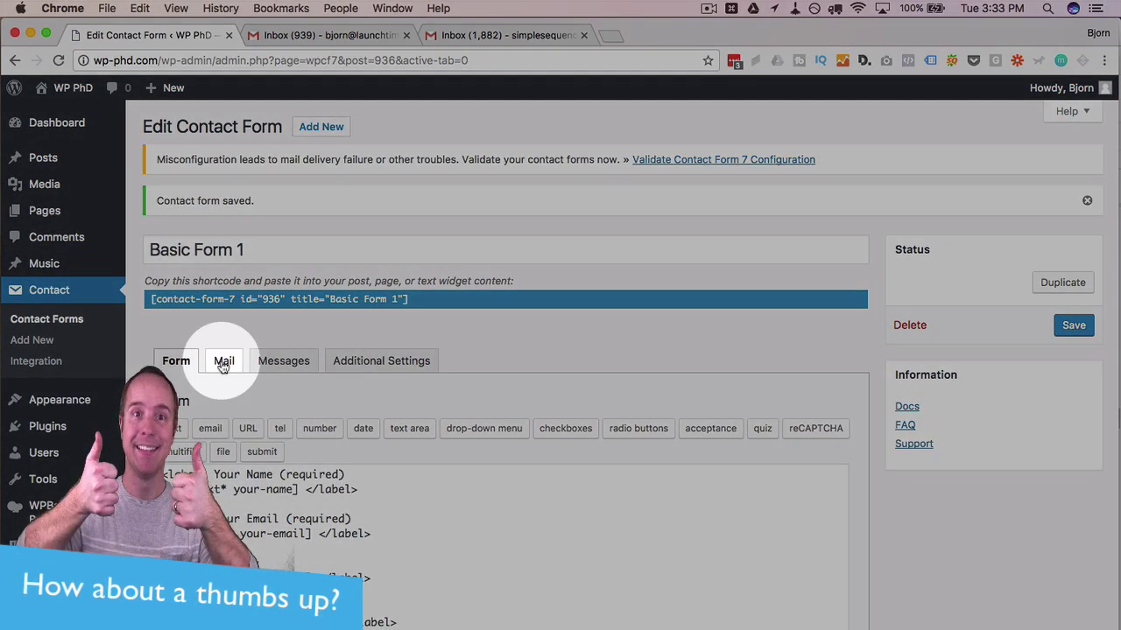
# On the Mail tab, replace the To field's fixed support address with the [recipient] mail-tag
pyautogui.click(224, 357)
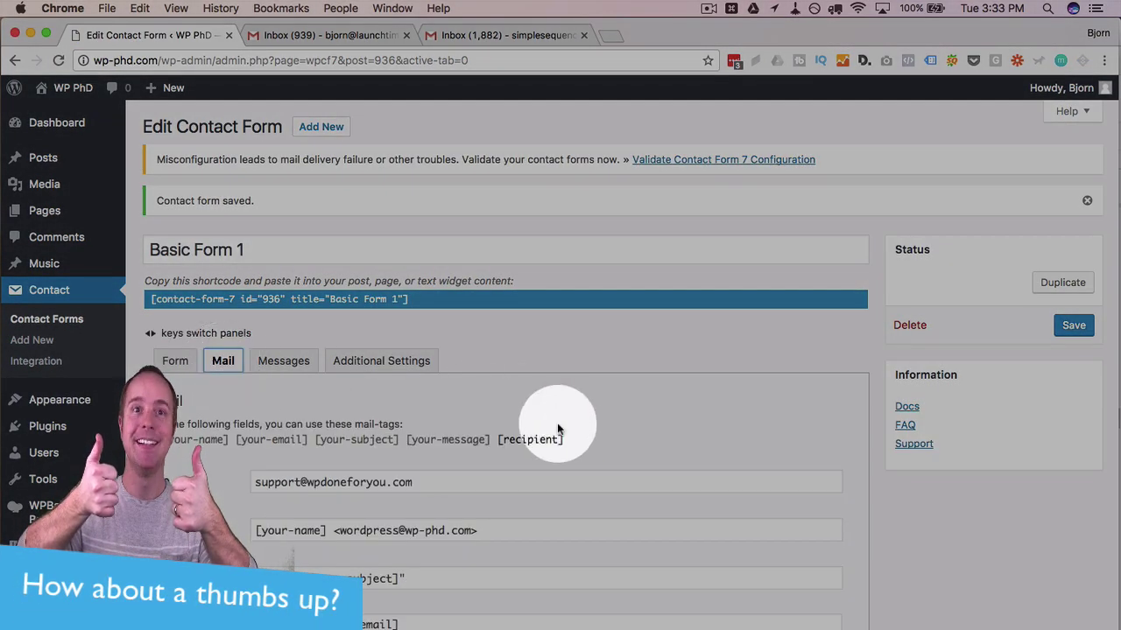
pyautogui.click(504, 440)
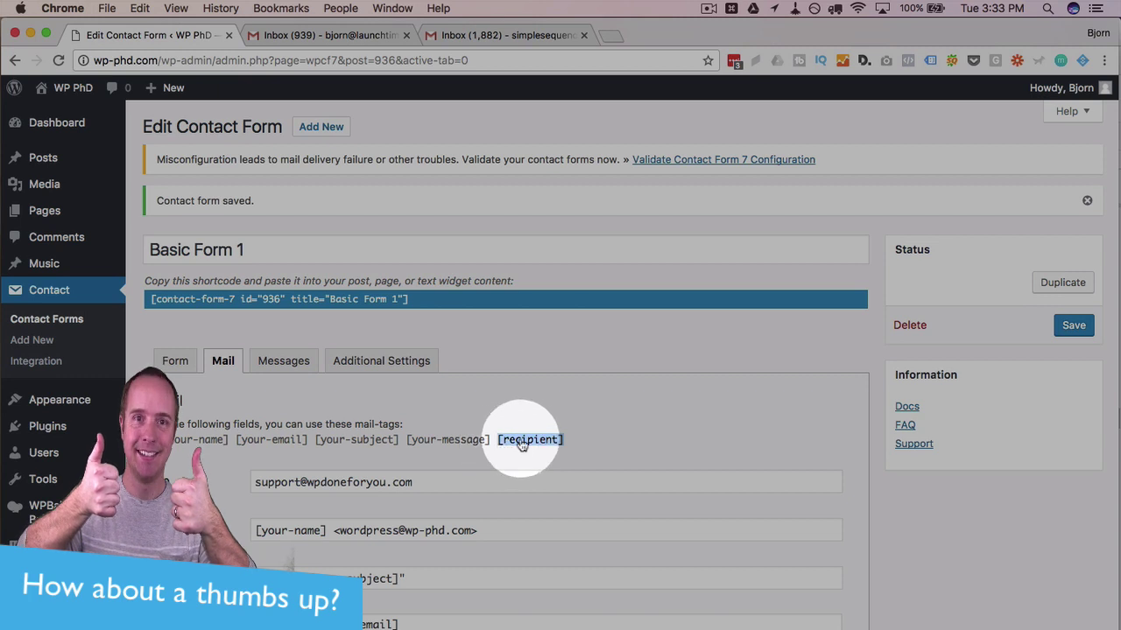
pyautogui.rightClick(522, 445)
pyautogui.click(543, 466)
pyautogui.click(445, 486)
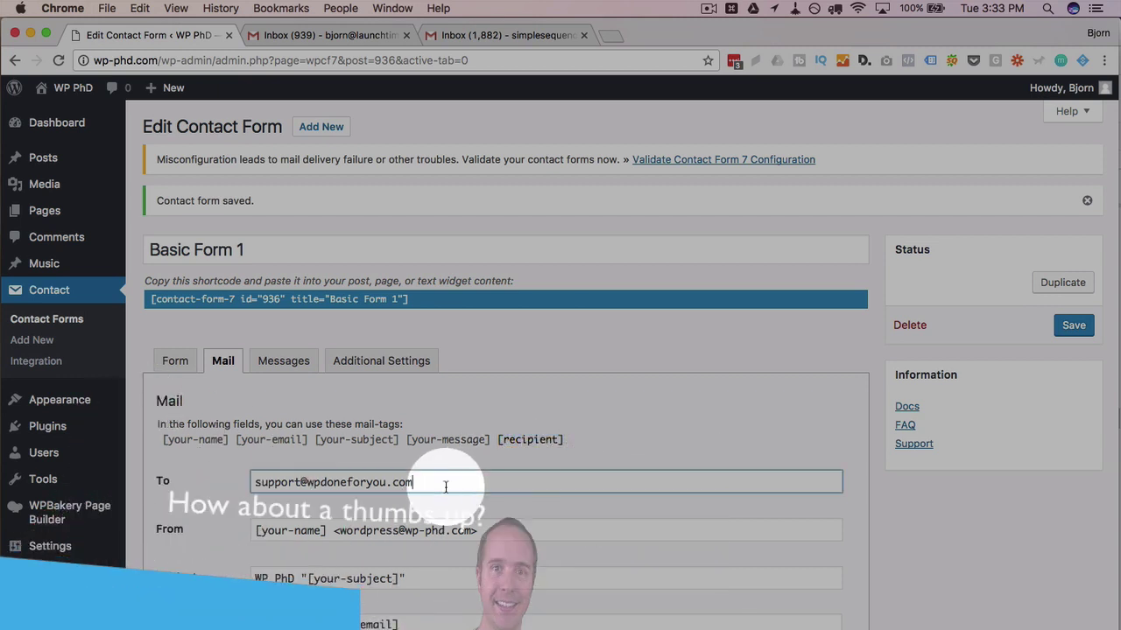
pyautogui.moveTo(444, 486); pyautogui.dragTo(256, 482)
pyautogui.rightClick(263, 480)
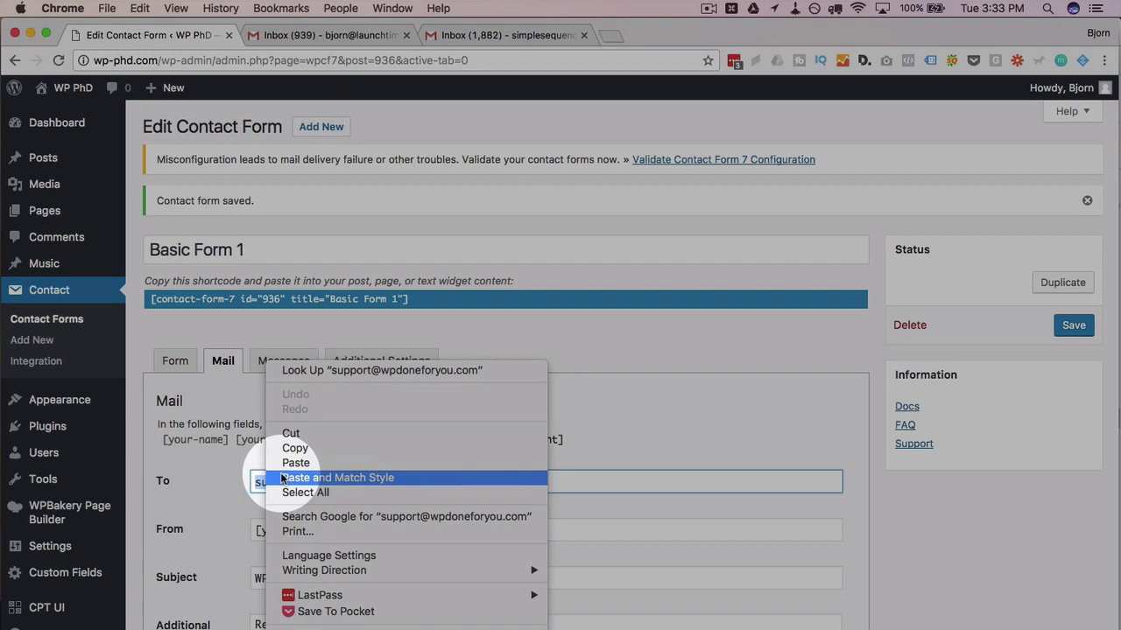
pyautogui.click(296, 463)
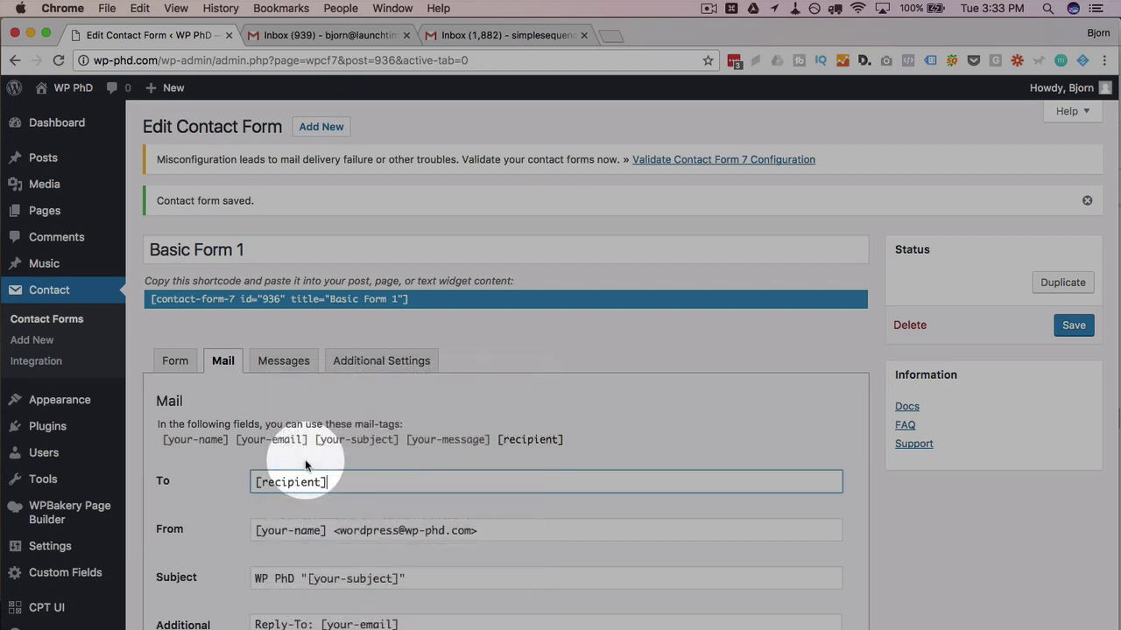
pyautogui.click(175, 363)
# Check the recipient select tag and the [recipient] To field, then save Basic Form 1
pyautogui.scroll(-5, 140, 408)
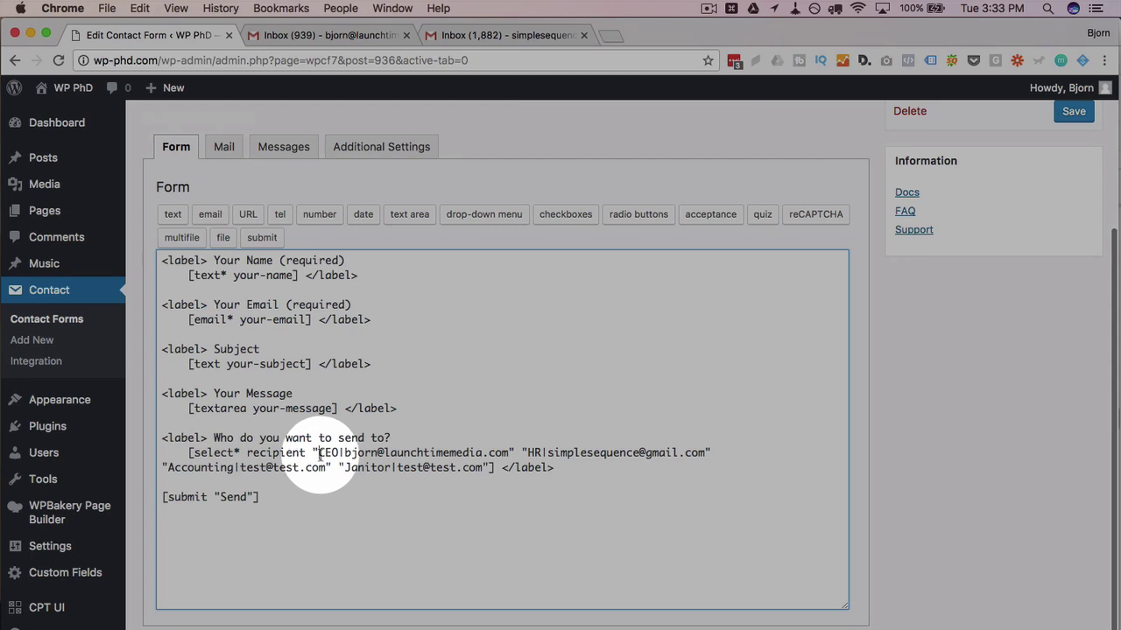
pyautogui.moveTo(319, 453); pyautogui.dragTo(339, 453)
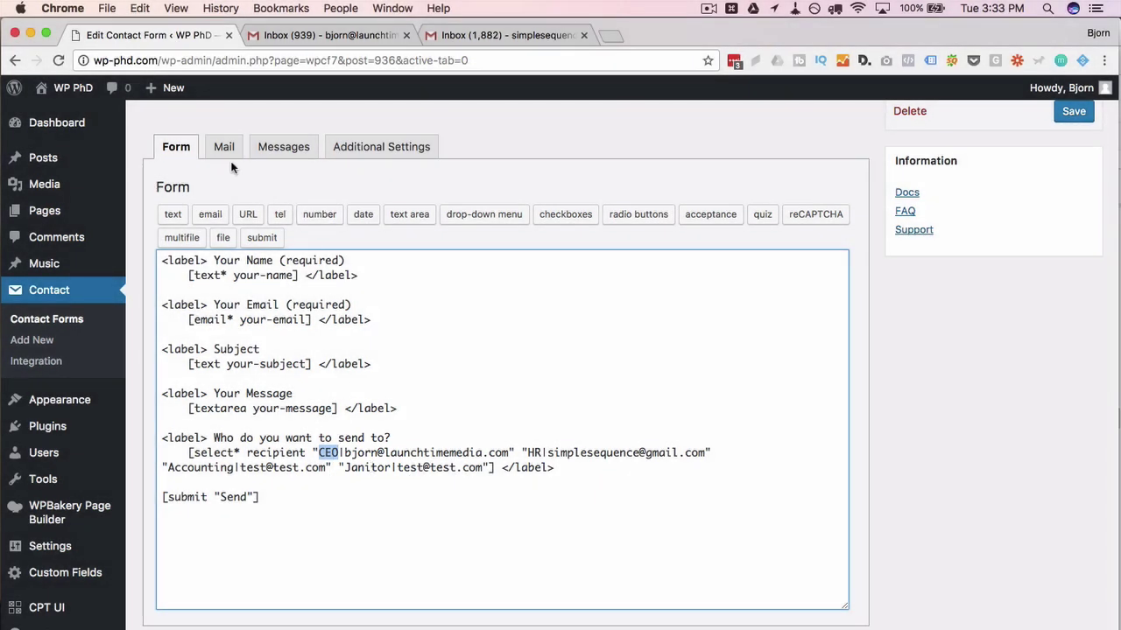
pyautogui.click(222, 147)
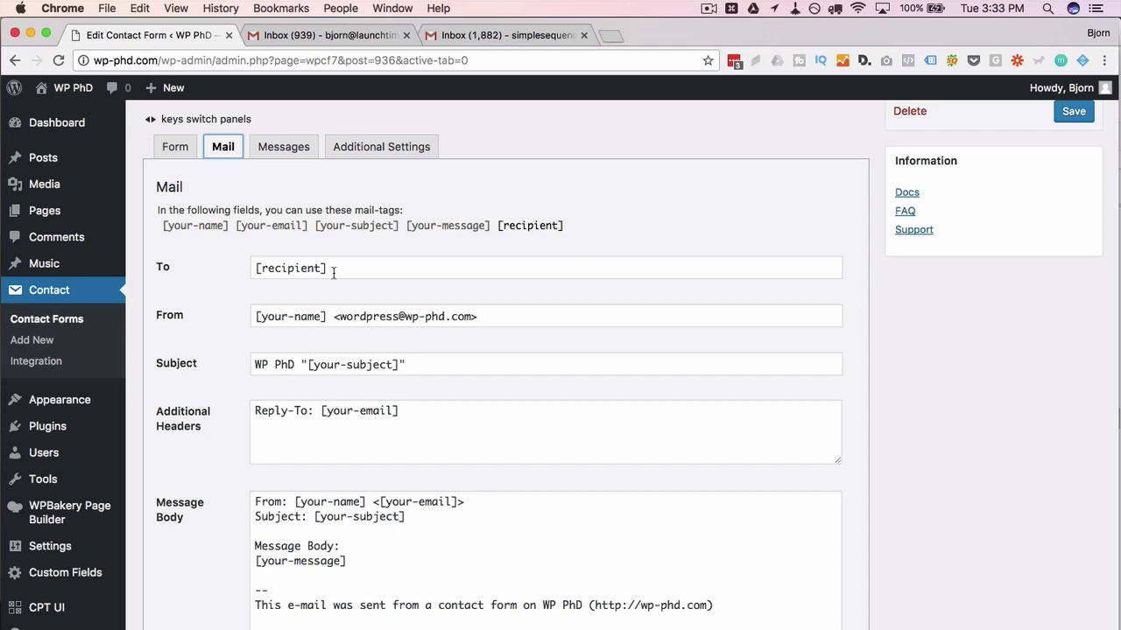
pyautogui.scroll(3, 985, 373)
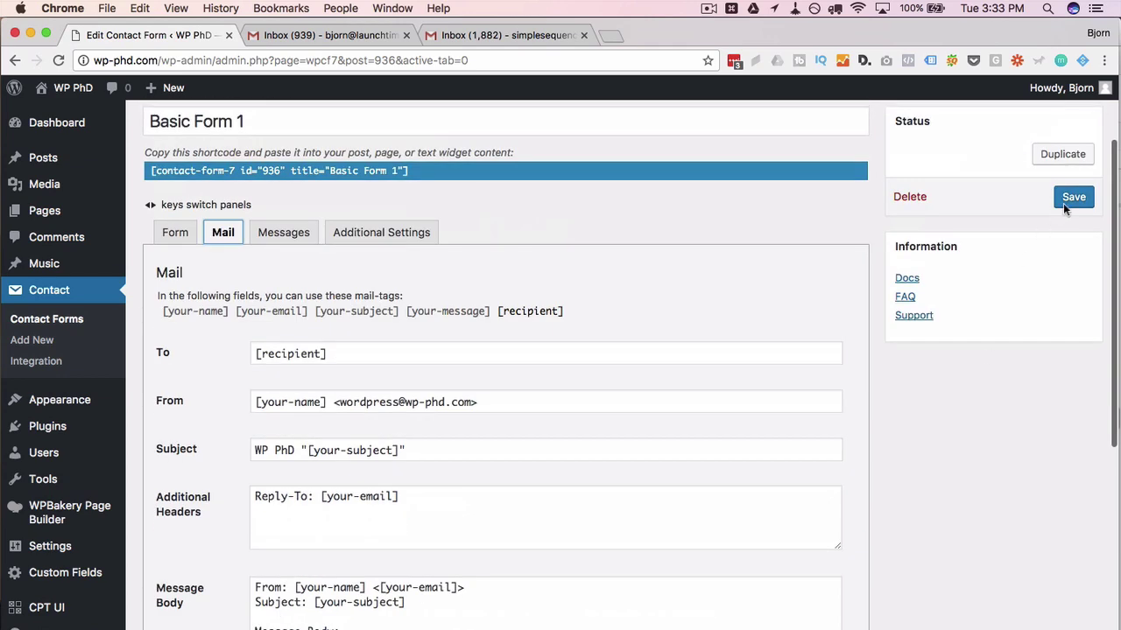
pyautogui.click(1066, 204)
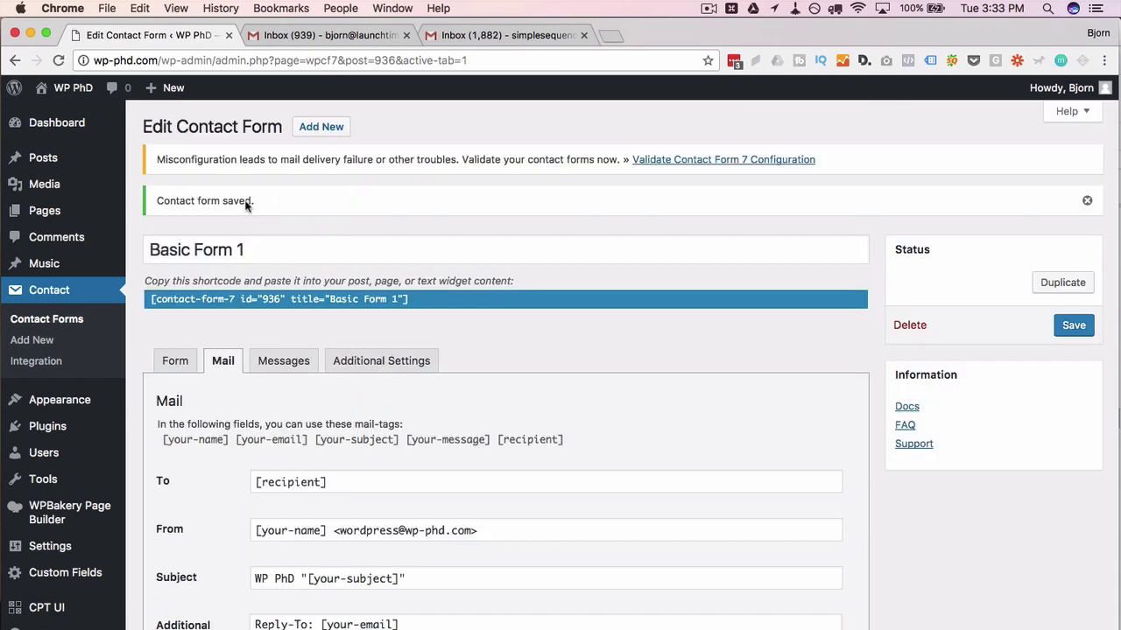
pyautogui.click(231, 299)
# Copy the Basic Form 1 shortcode and start a new page
pyautogui.rightClick(230, 298)
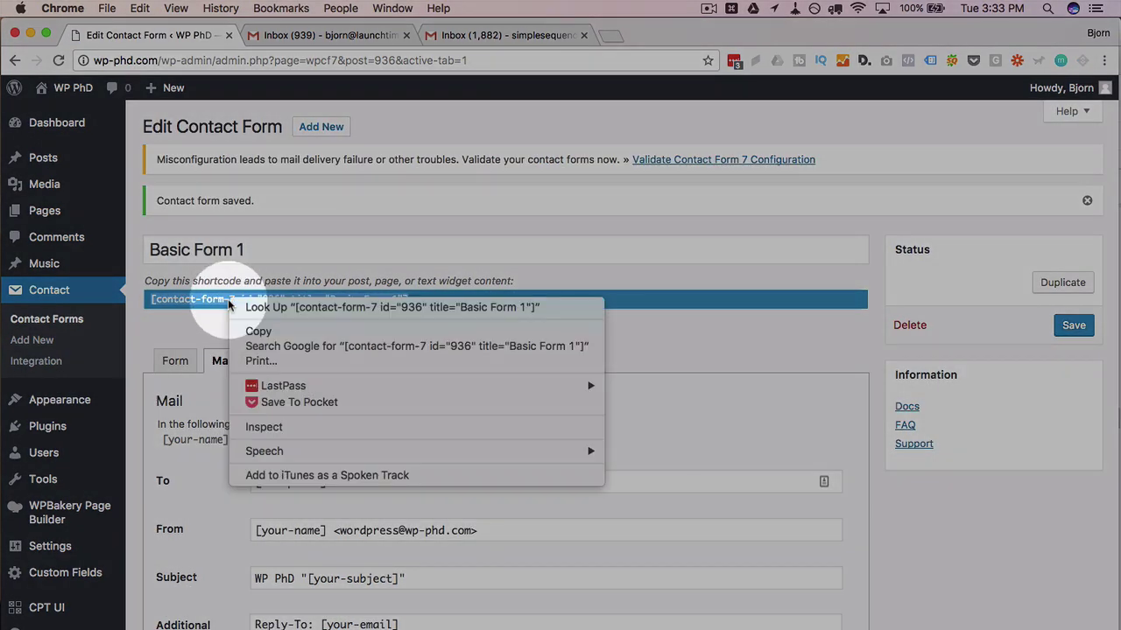
pyautogui.click(281, 333)
pyautogui.moveTo(44, 211)
pyautogui.keyDown('super'); pyautogui.click(166, 236); pyautogui.keyUp('super')
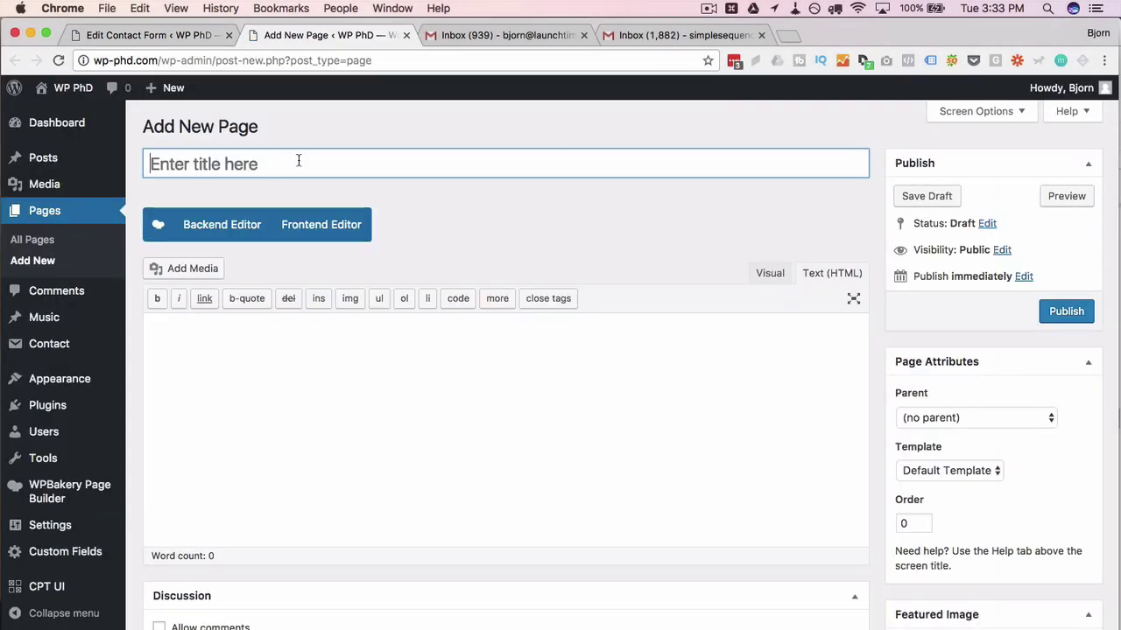
# Title the page 'Best Form Ever', paste the shortcode into the body, and publish it
pyautogui.write('Best Form ever')
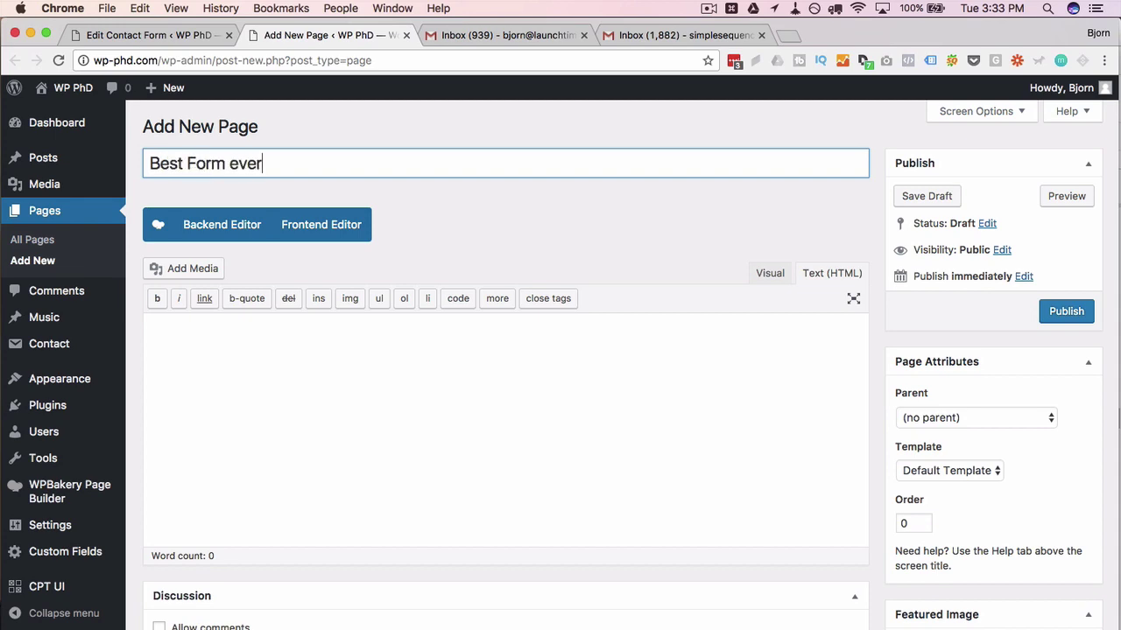
pyautogui.click(296, 345)
pyautogui.hotkey('ctrl', 'v')
pyautogui.click(238, 164)
pyautogui.press('BackSpace')
pyautogui.write('E')
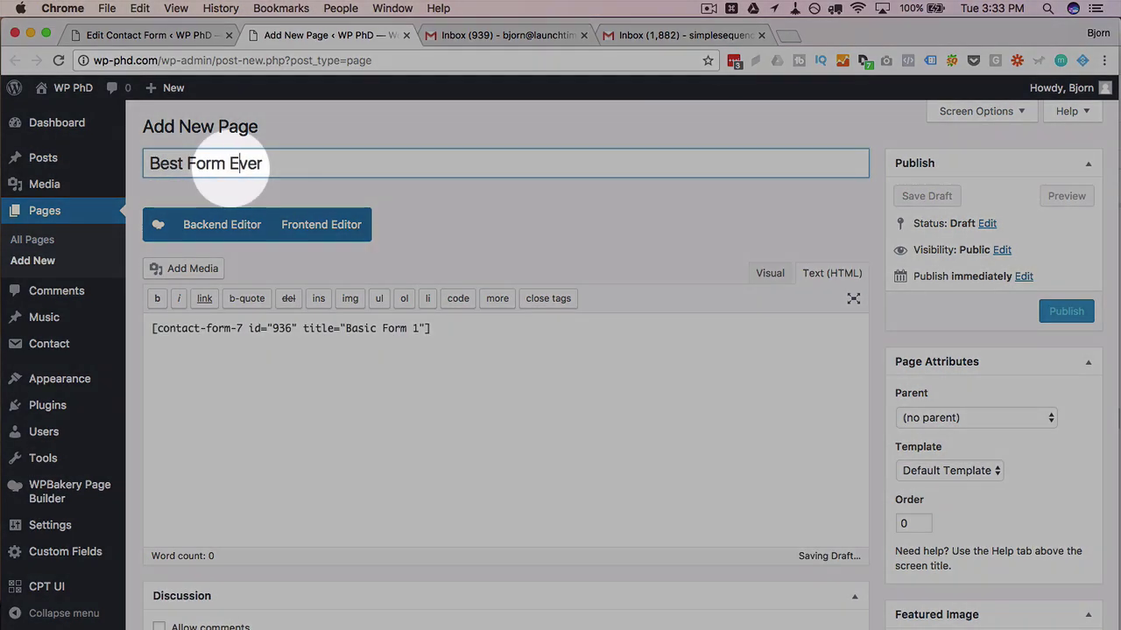
pyautogui.click(1063, 313)
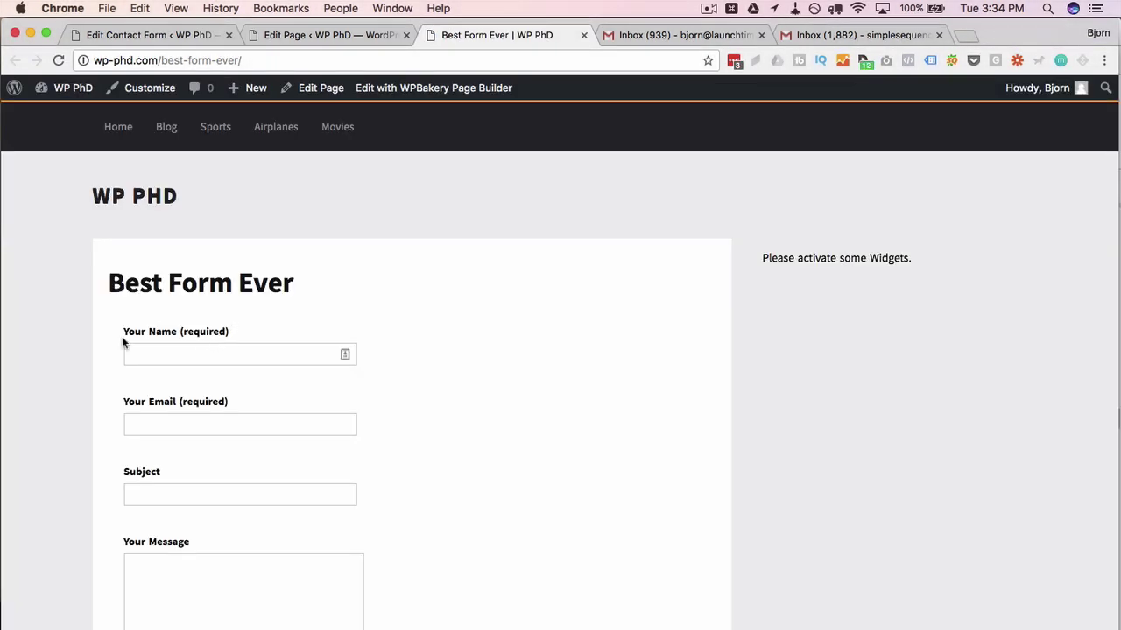
# Check the recipient drop-down's choices, leaving CEO selected
pyautogui.scroll(-4, 121, 341)
pyautogui.scroll(-3, 121, 342)
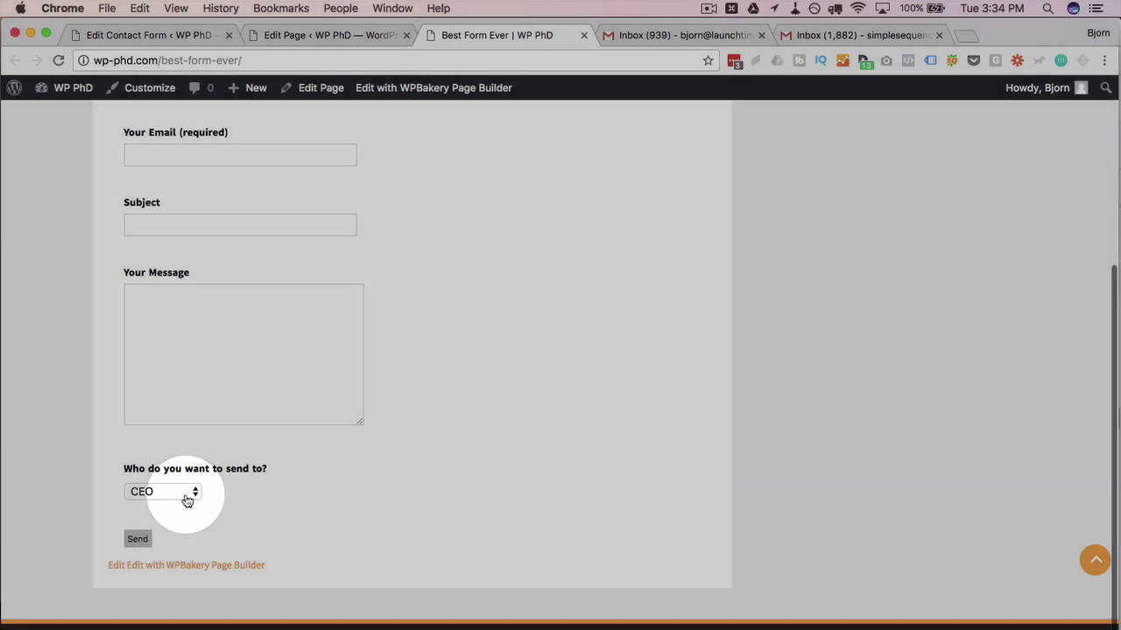
pyautogui.click(188, 495)
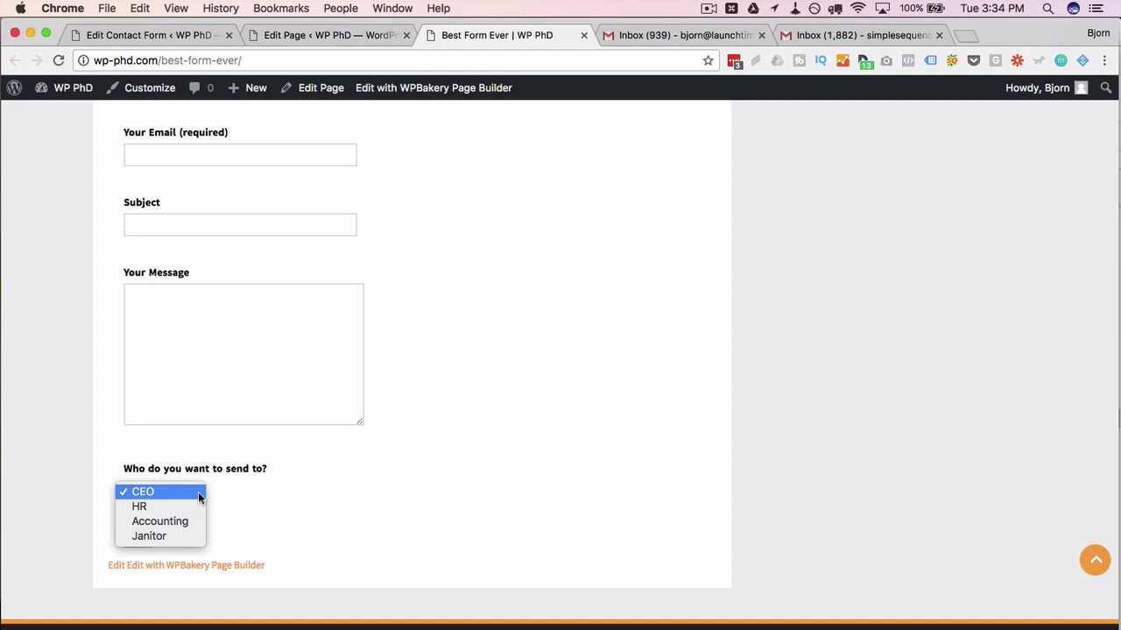
pyautogui.click(263, 498)
pyautogui.scroll(2, 263, 498)
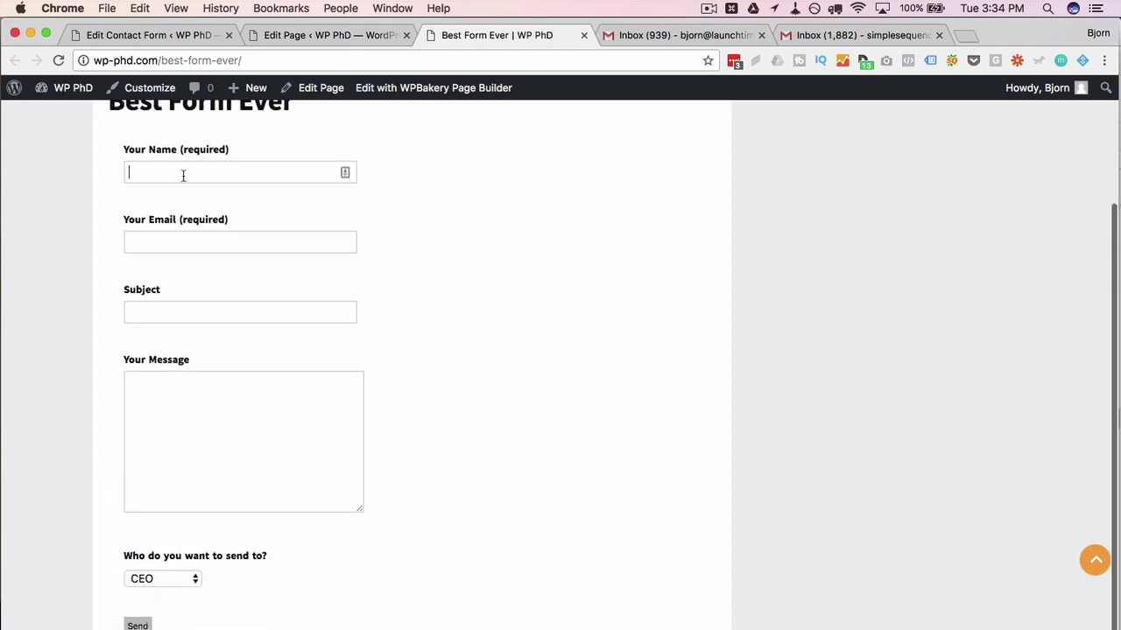
# Fill in the sender's name and e-mail with subject 'Testing', and send it to the CEO
pyautogui.write('Bjorn')
pyautogui.press('Tab')
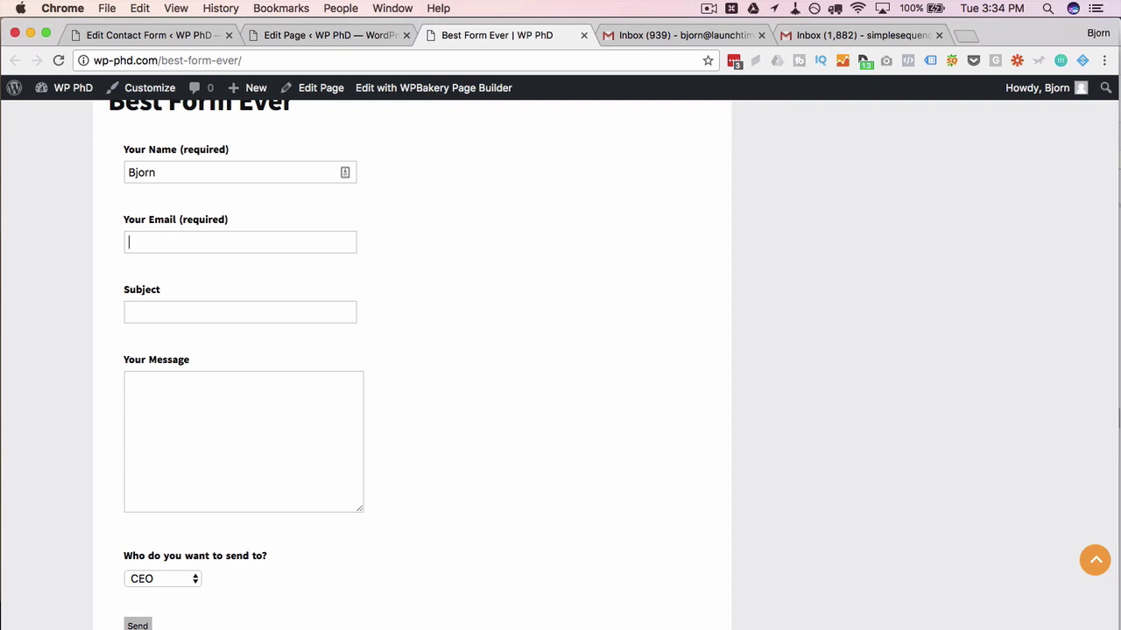
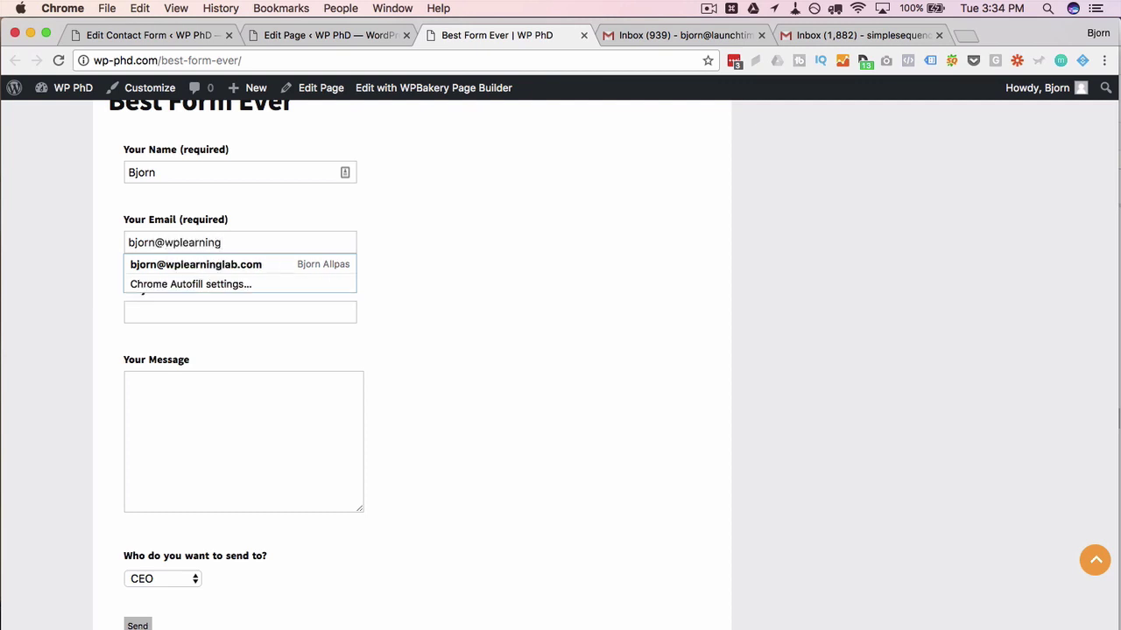
pyautogui.press('Tab')
pyautogui.write('Te')
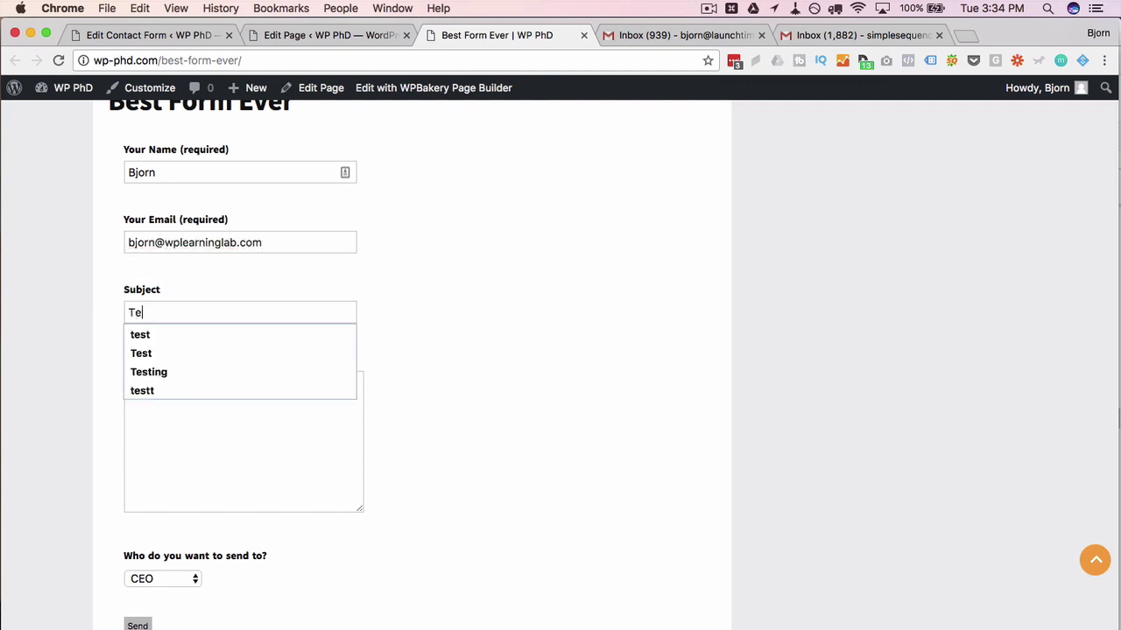
pyautogui.write('sting')
pyautogui.press('Tab')
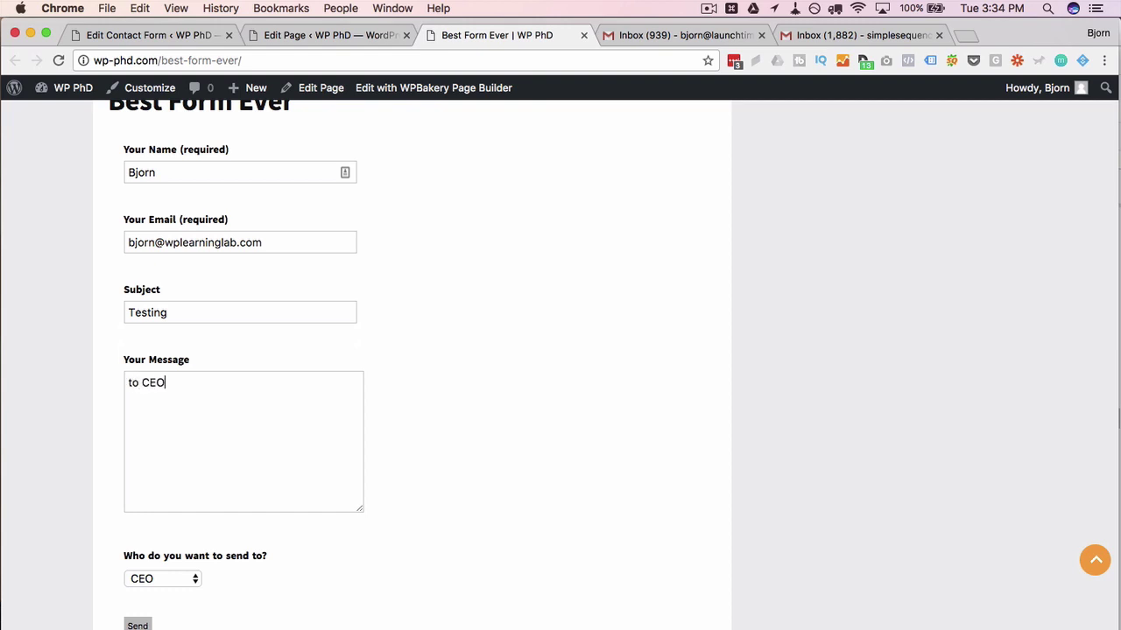
pyautogui.click(137, 625)
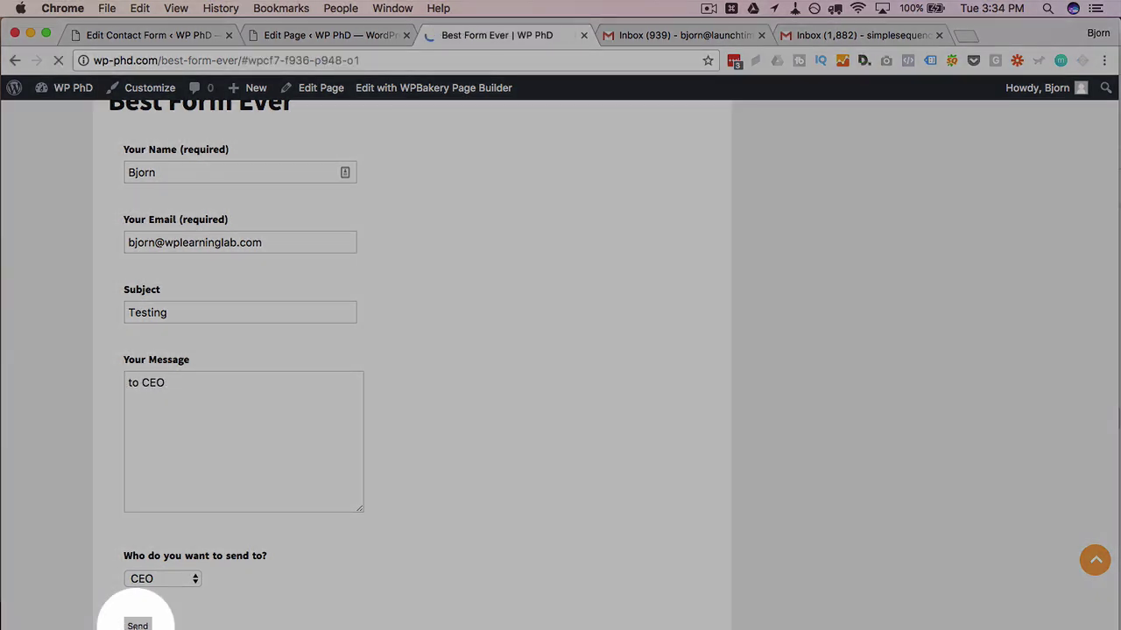
# Reload the form page without the #anchor at the end of its address
pyautogui.scroll(3, 98, 506)
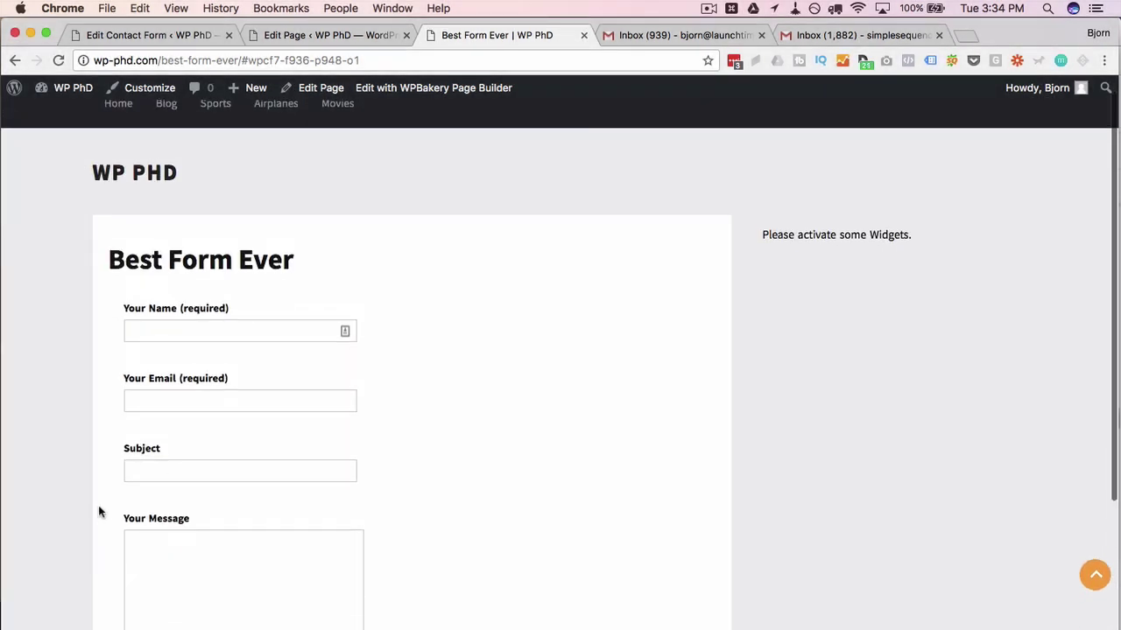
pyautogui.scroll(-3, 98, 508)
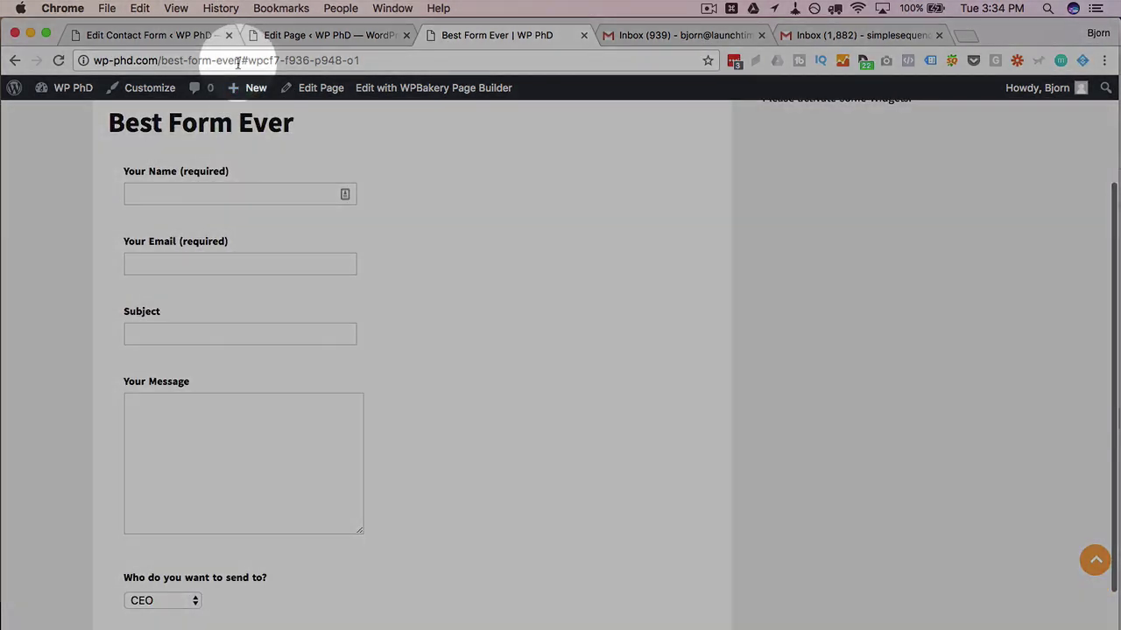
pyautogui.moveTo(237, 61); pyautogui.dragTo(420, 60)
pyautogui.write('/')
pyautogui.press('Return')
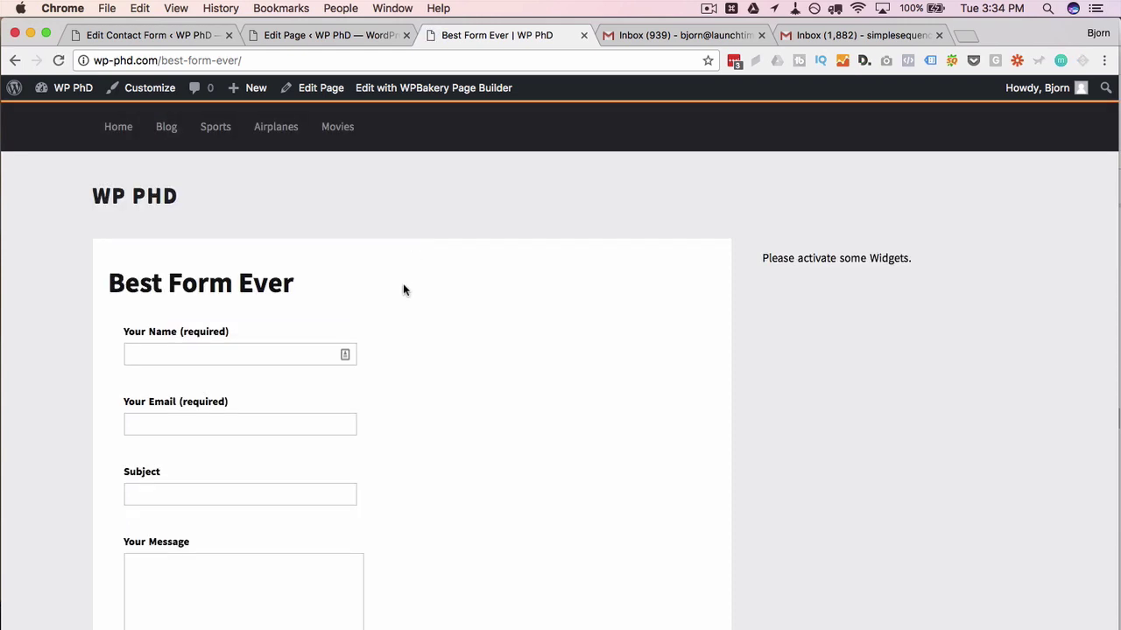
pyautogui.press('super+r')
# Fill in a sender name and e-mail with subject 'Testing', choose HR as recipient, and send
pyautogui.scroll(-3, 85, 403)
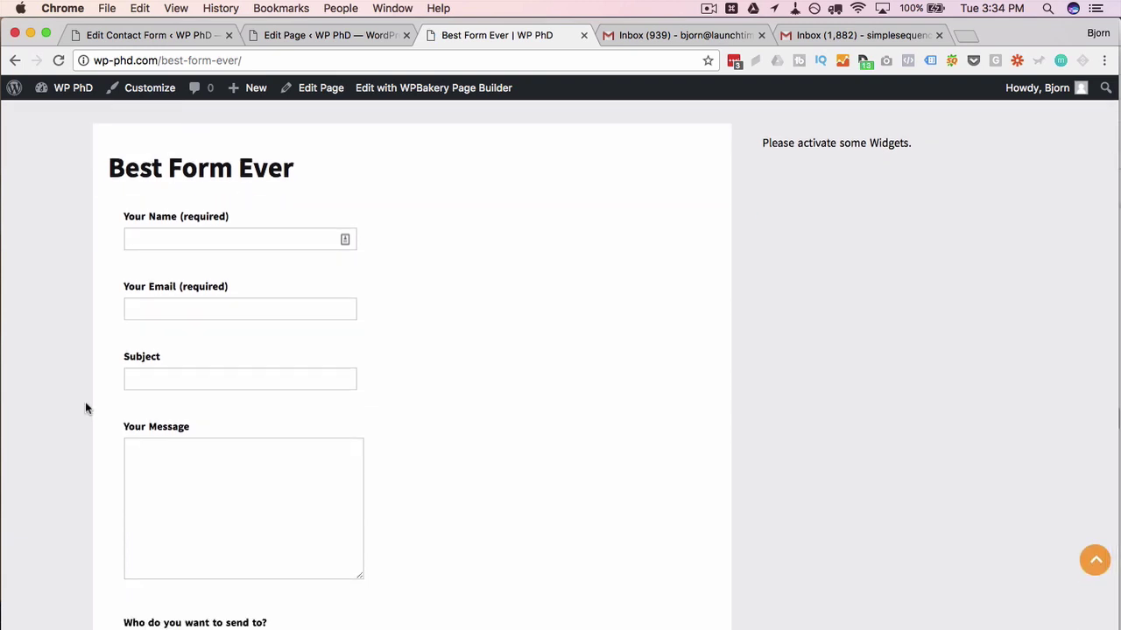
pyautogui.click(128, 247)
pyautogui.write('Ja')
pyautogui.press('Tab')
pyautogui.write('jane@tes')
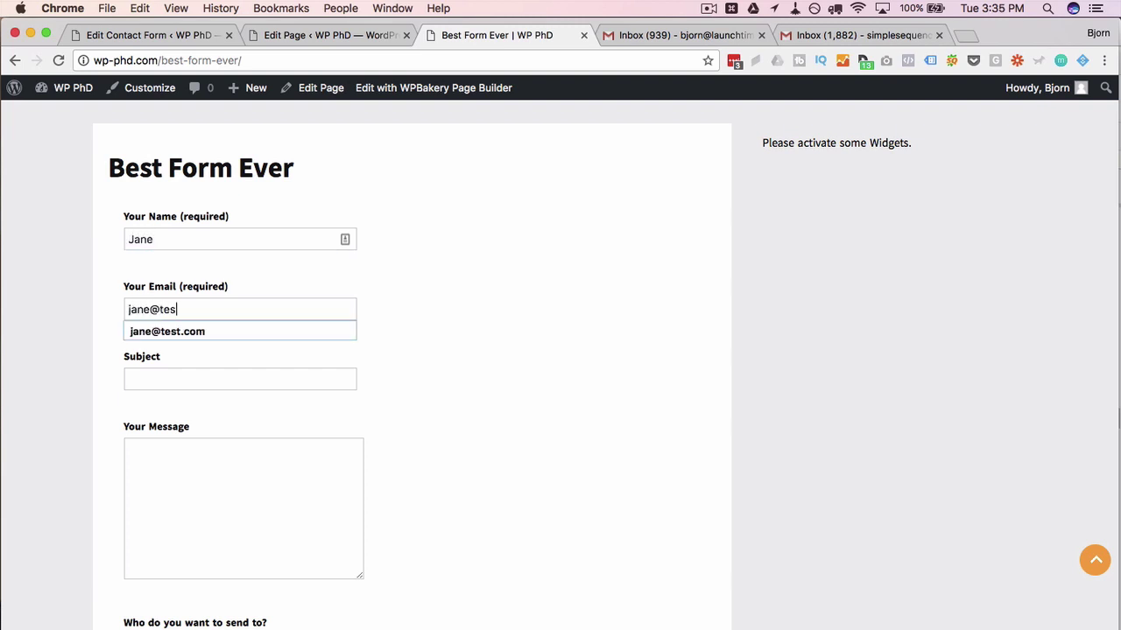
pyautogui.press('Tab')
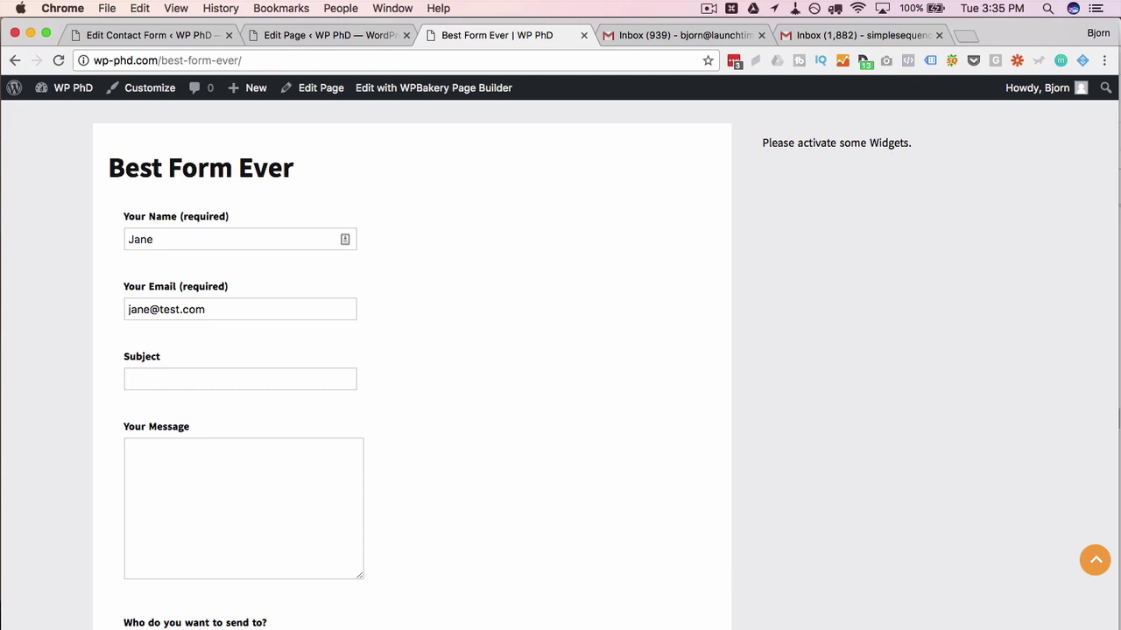
pyautogui.write('Testing')
pyautogui.press('Tab')
pyautogui.scroll(-3, 88, 394)
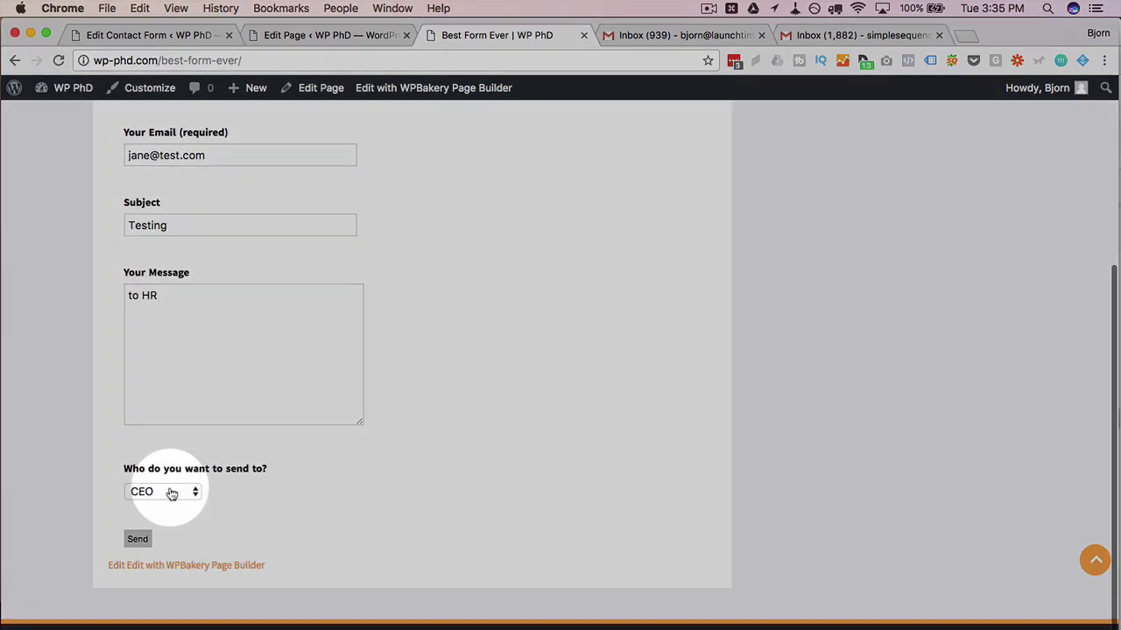
pyautogui.click(172, 493)
pyautogui.click(173, 507)
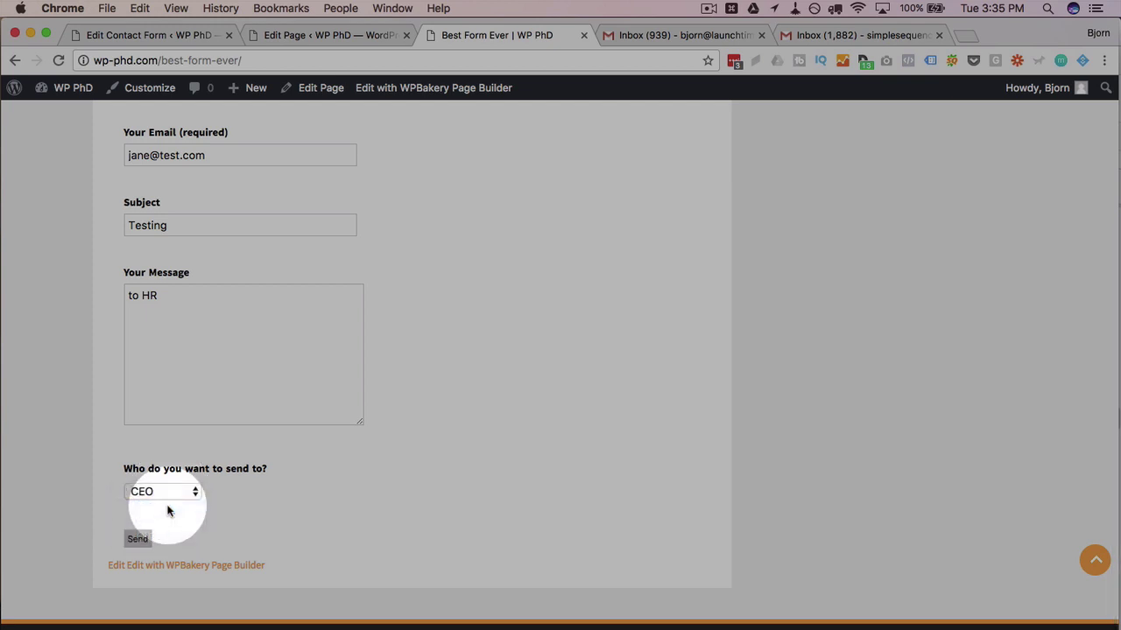
pyautogui.click(137, 540)
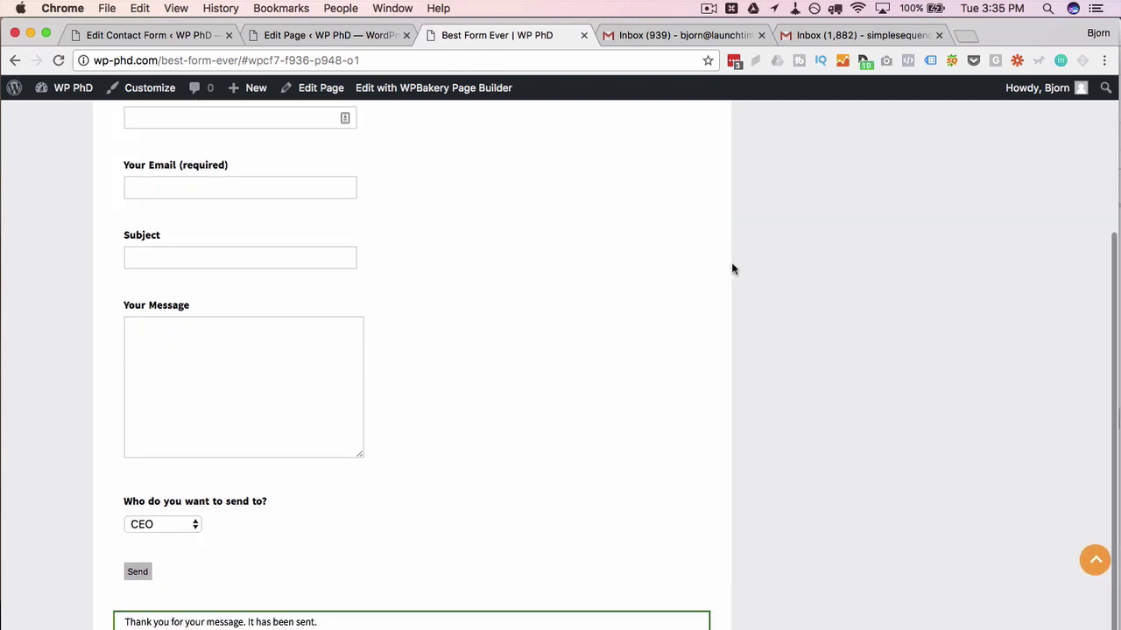
# In the first Gmail inbox, open the 'to CEO' Testing email and check its delivery address
pyautogui.click(684, 35)
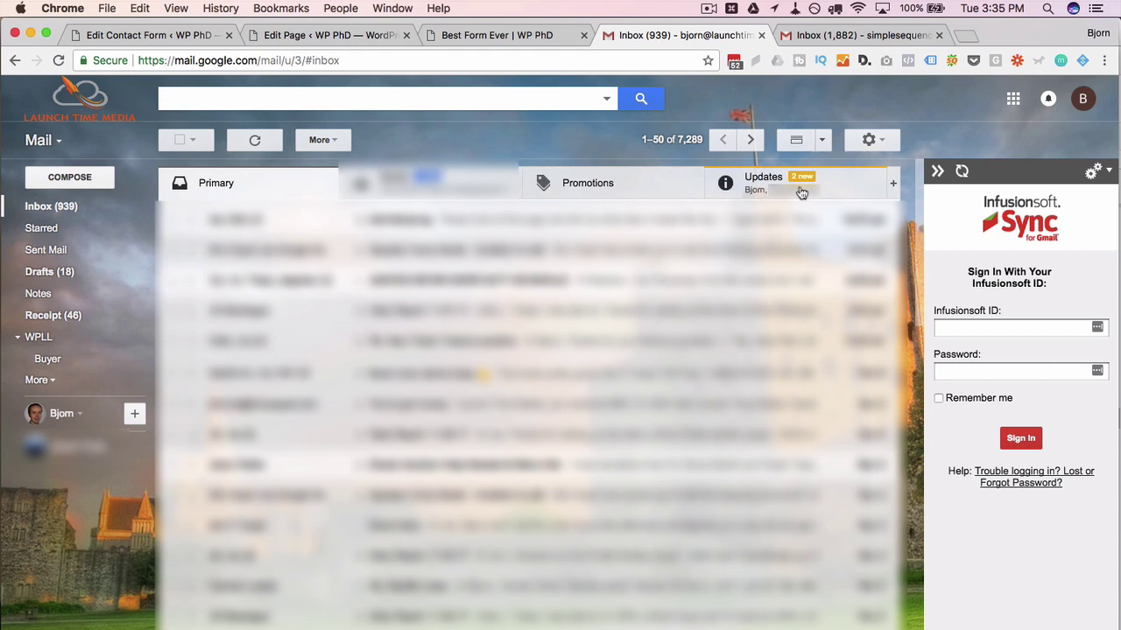
pyautogui.click(755, 194)
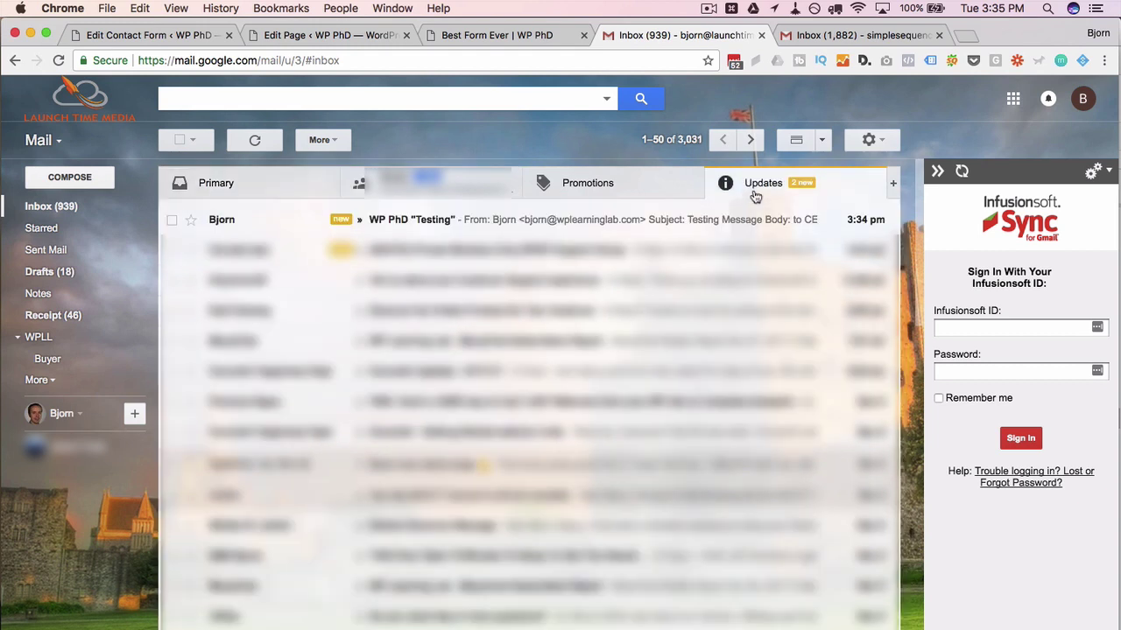
pyautogui.click(396, 226)
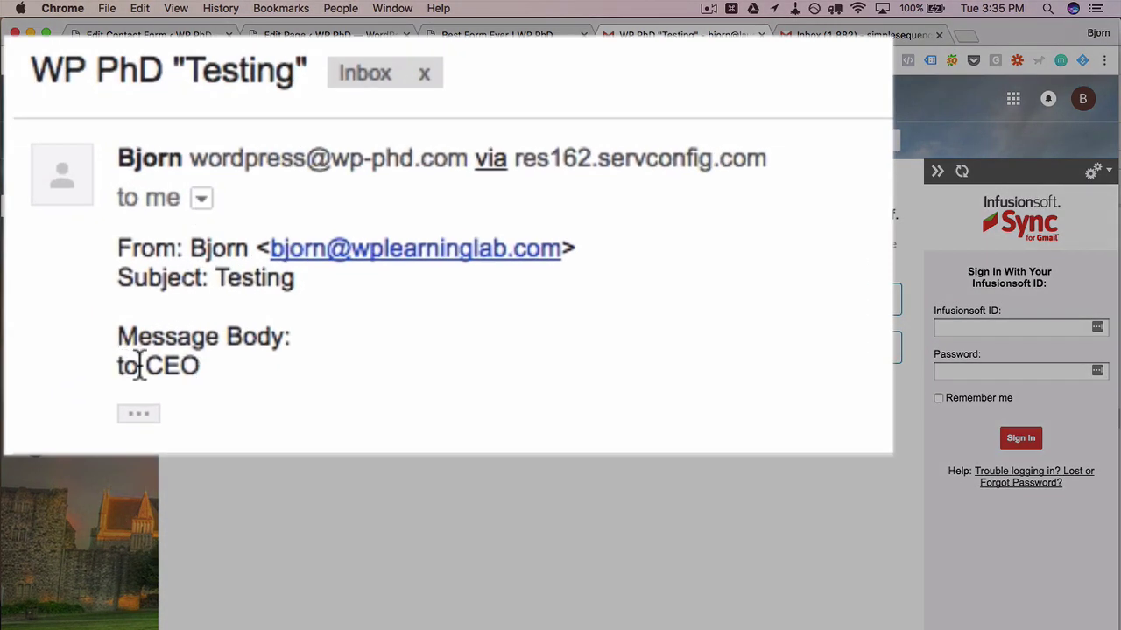
pyautogui.tripleClick(140, 366)
pyautogui.click(202, 199)
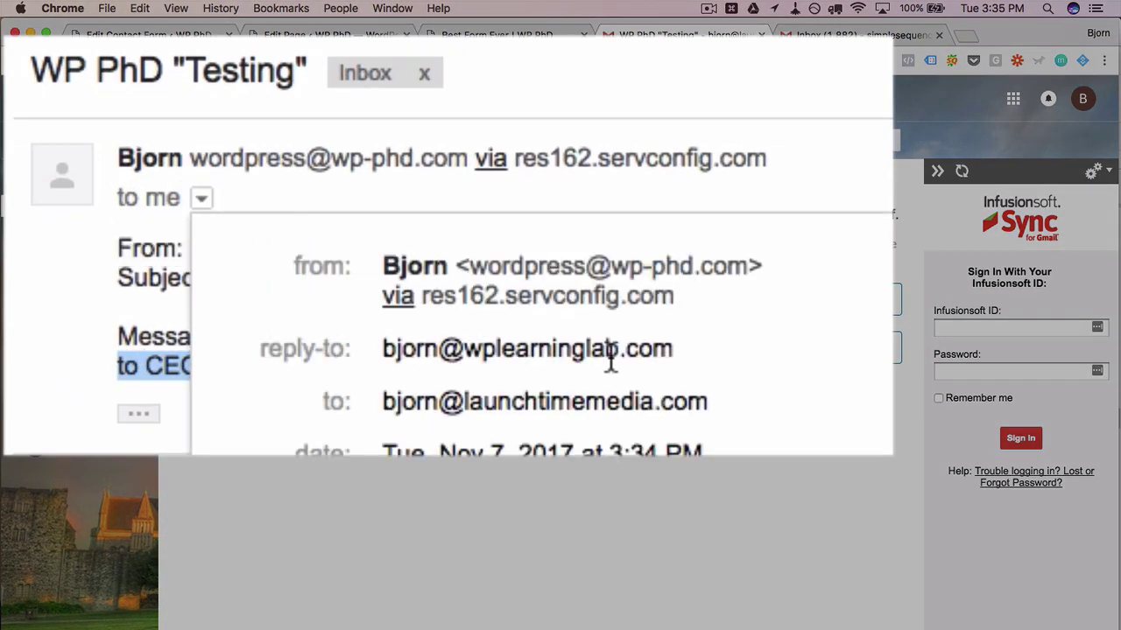
pyautogui.moveTo(385, 405); pyautogui.dragTo(751, 408)
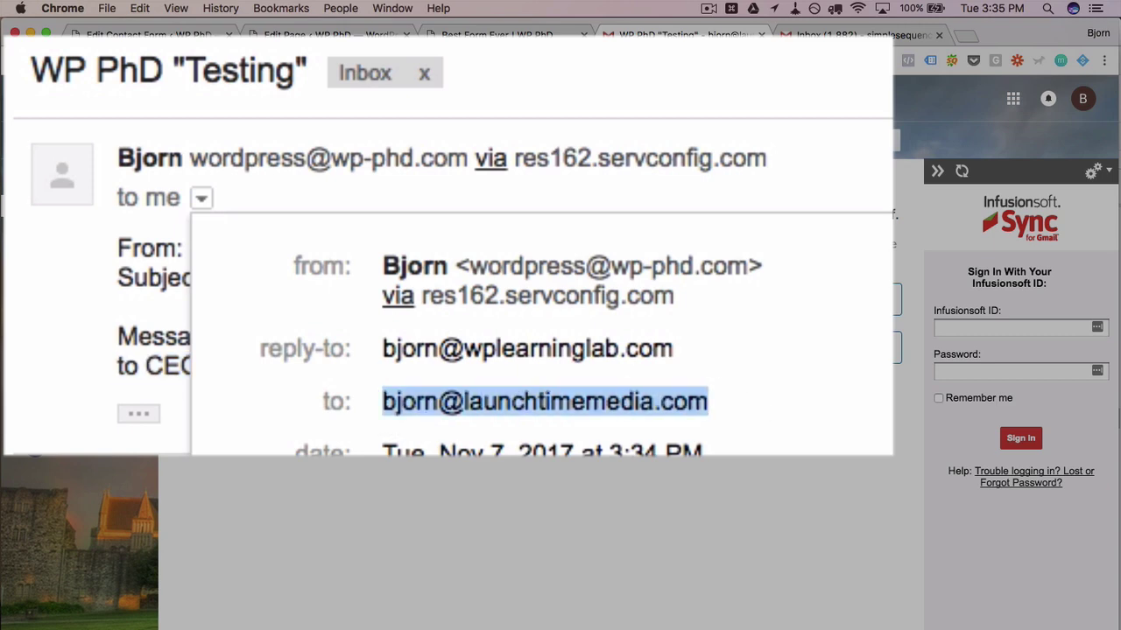
pyautogui.press('Escape')
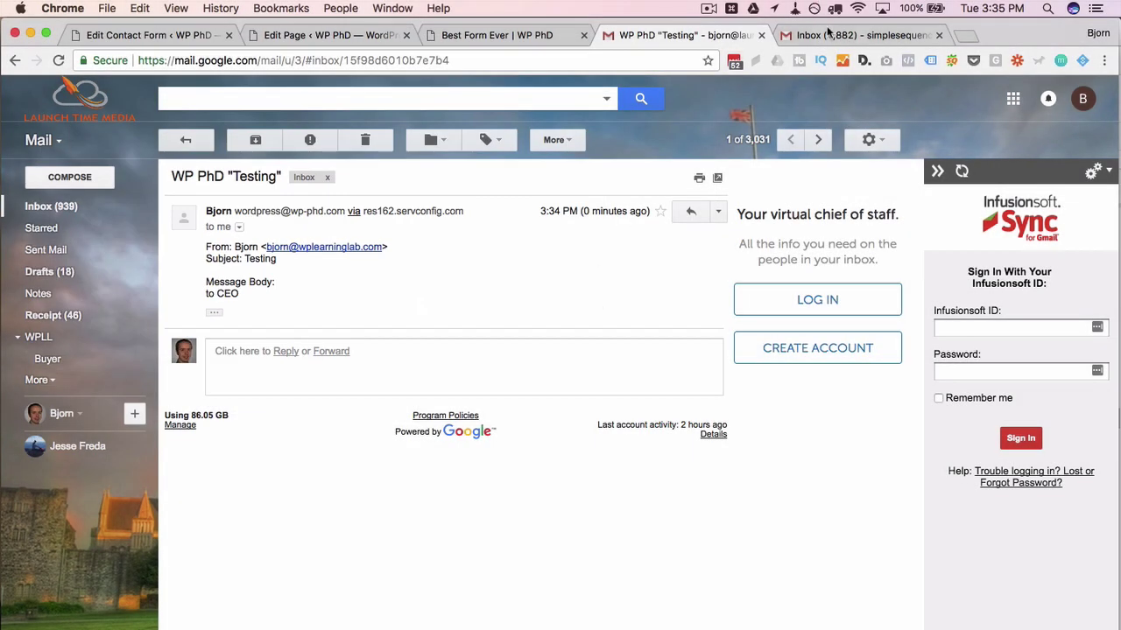
# In the second Gmail inbox, open the newest Testing email and check its delivery address
pyautogui.click(828, 32)
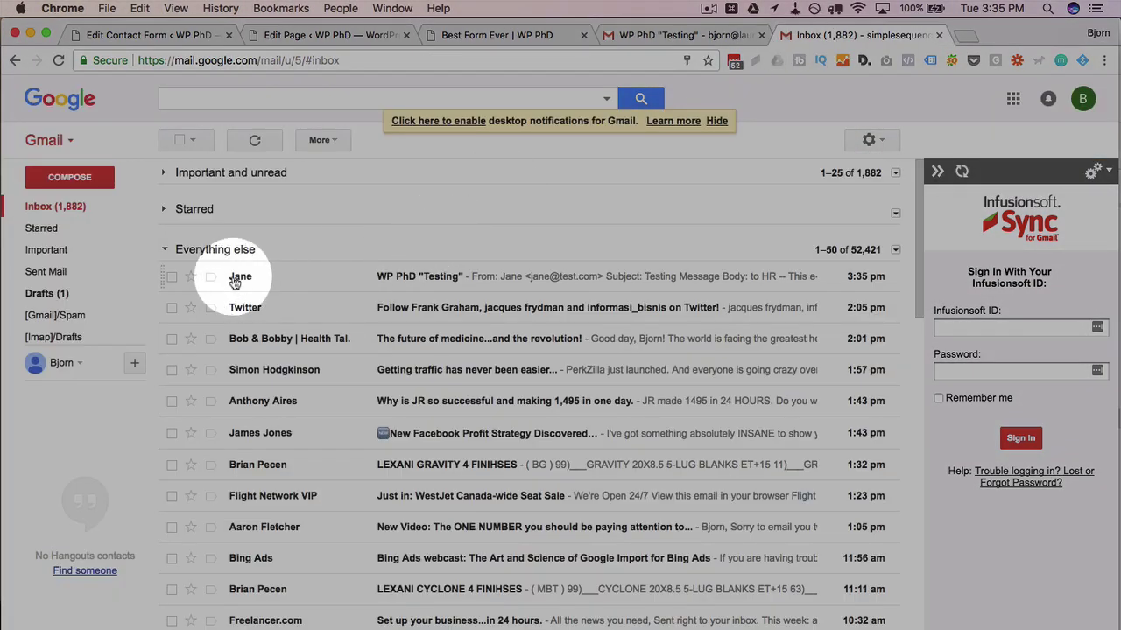
pyautogui.click(420, 283)
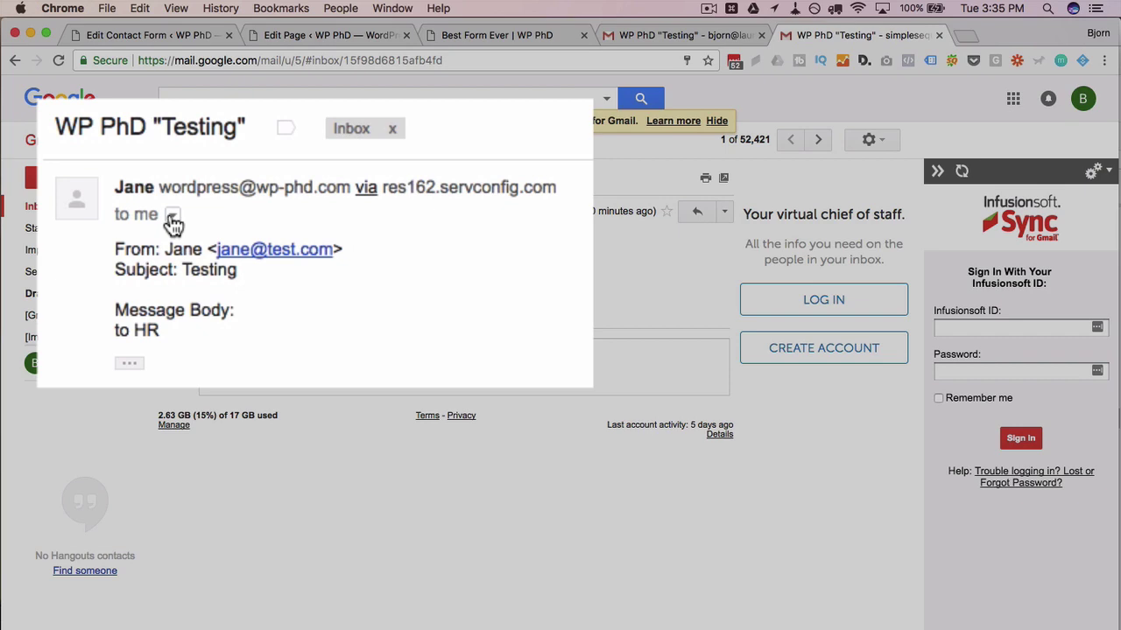
pyautogui.click(233, 228)
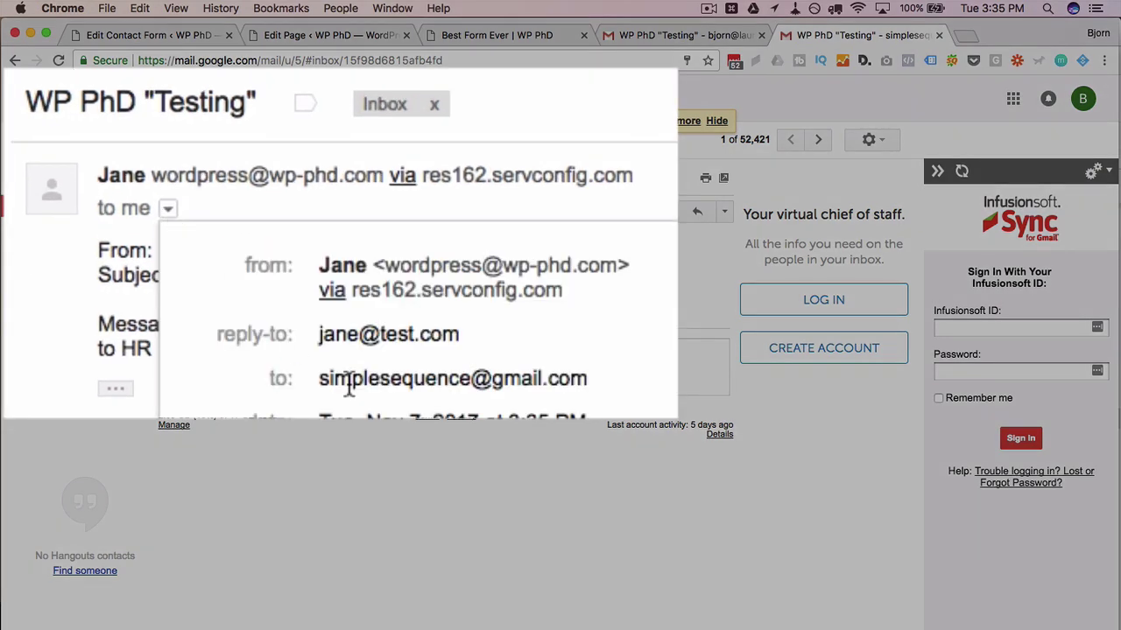
pyautogui.moveTo(319, 385); pyautogui.dragTo(585, 385)
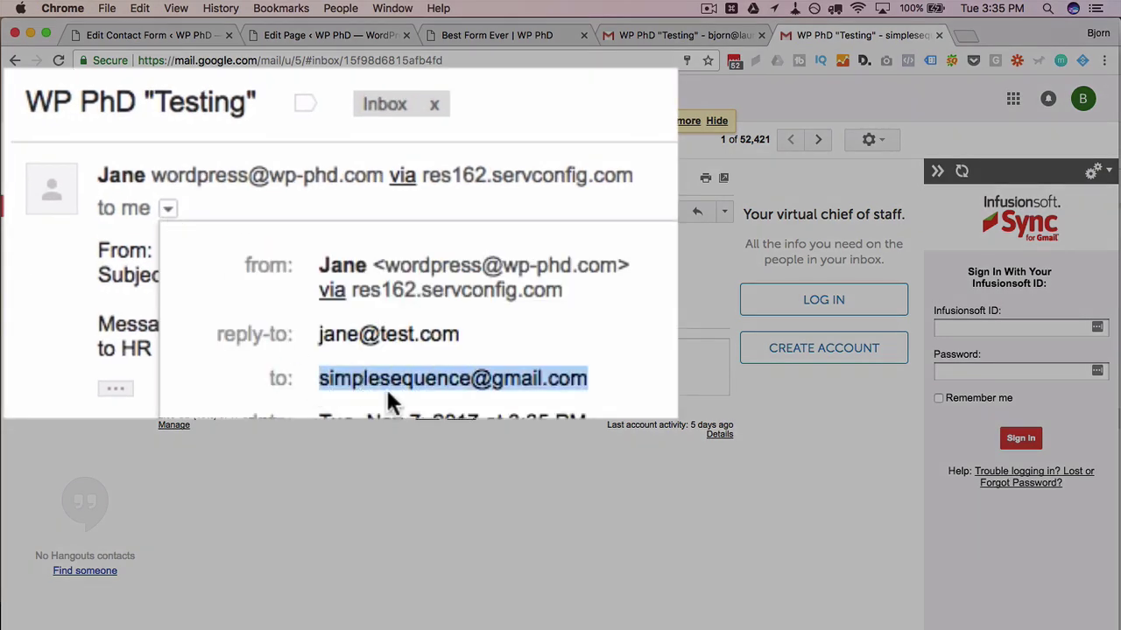
pyautogui.click(350, 308)
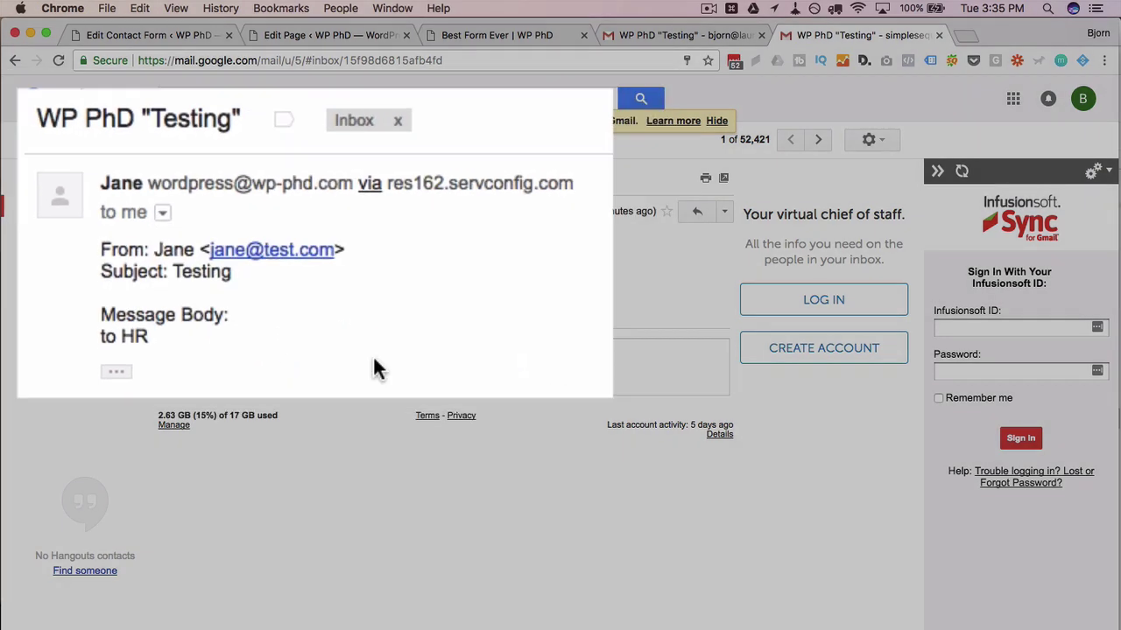
# Return to the Best Form Ever page and expand the recipient drop-down showing CEO, HR, Accounting and Janitor
pyautogui.click(490, 35)
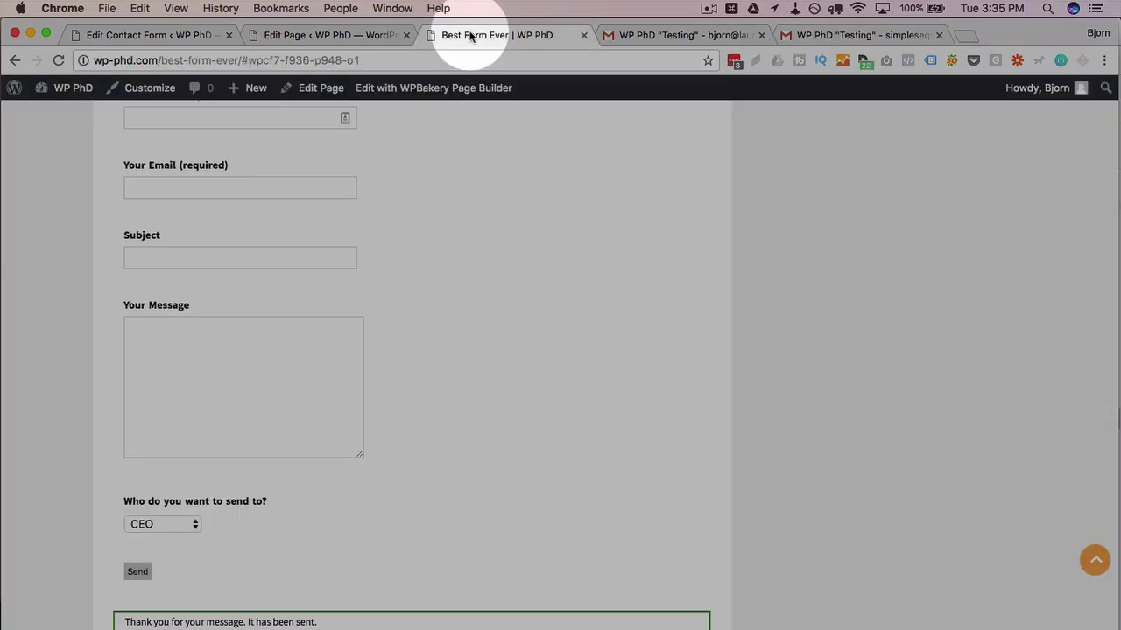
pyautogui.scroll(-2, 263, 476)
pyautogui.click(184, 478)
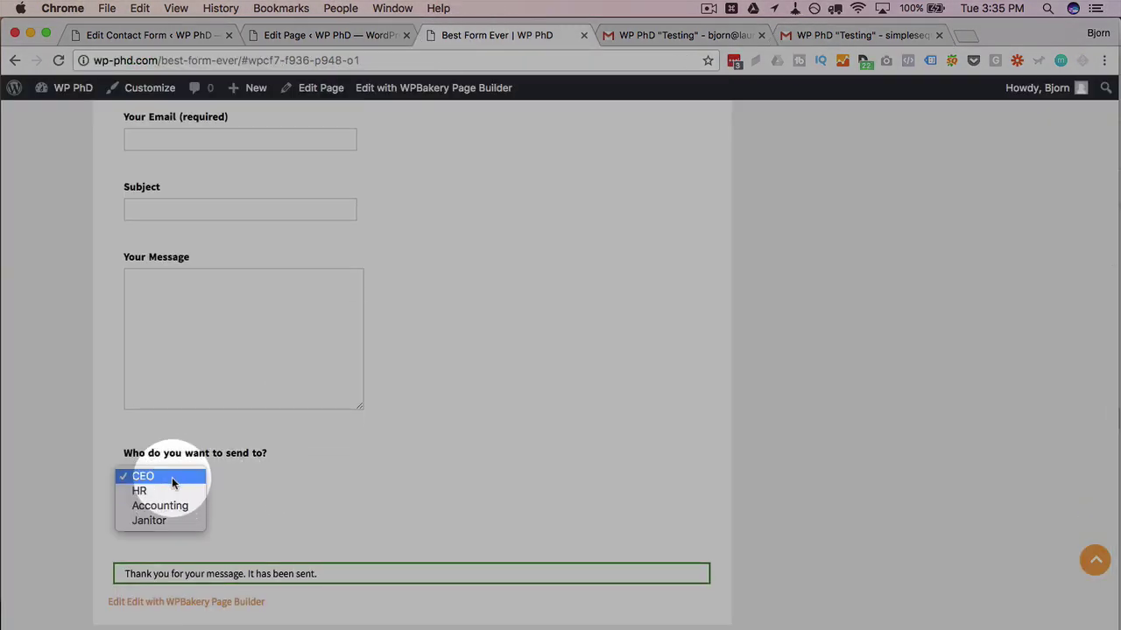